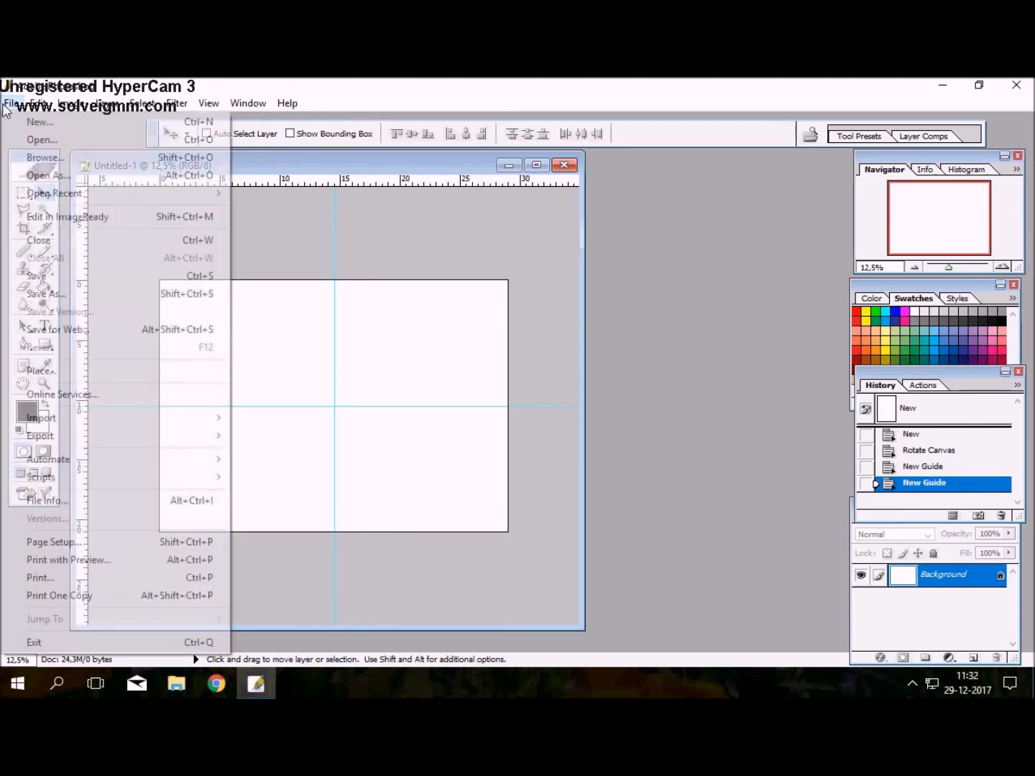
# Open LOTVALPHABEAR23W.jpg from the lili of the valley folder inside the digitalstamps picture folder
pyautogui.click(28, 139)
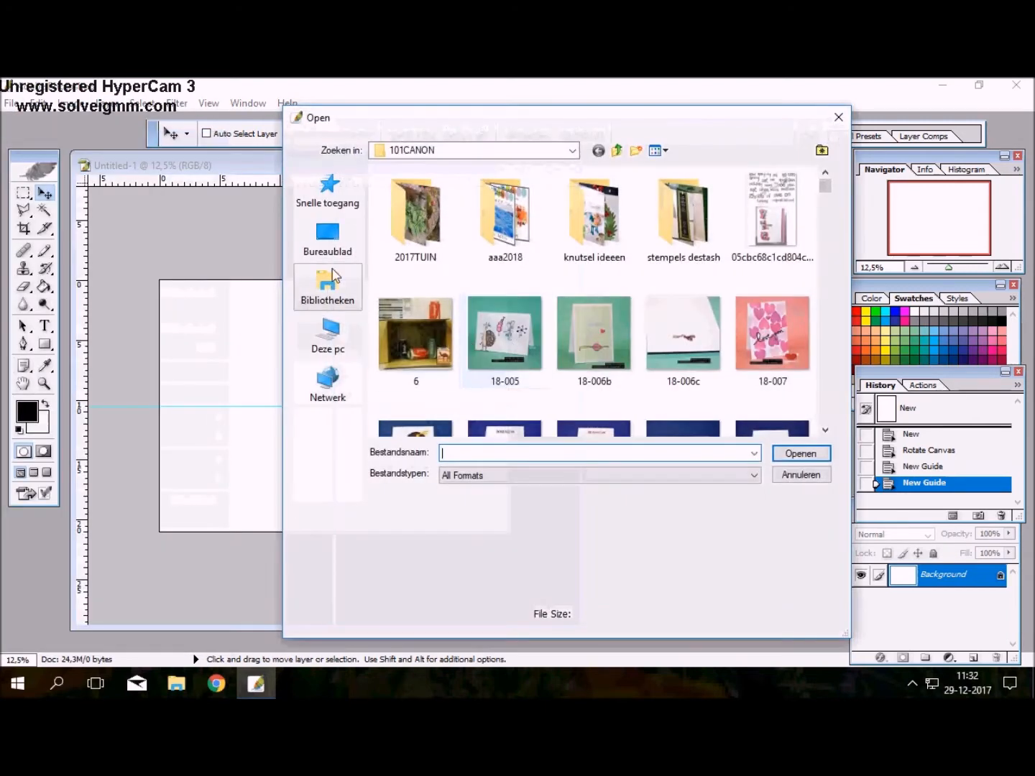
pyautogui.click(331, 288)
pyautogui.doubleClick(423, 191)
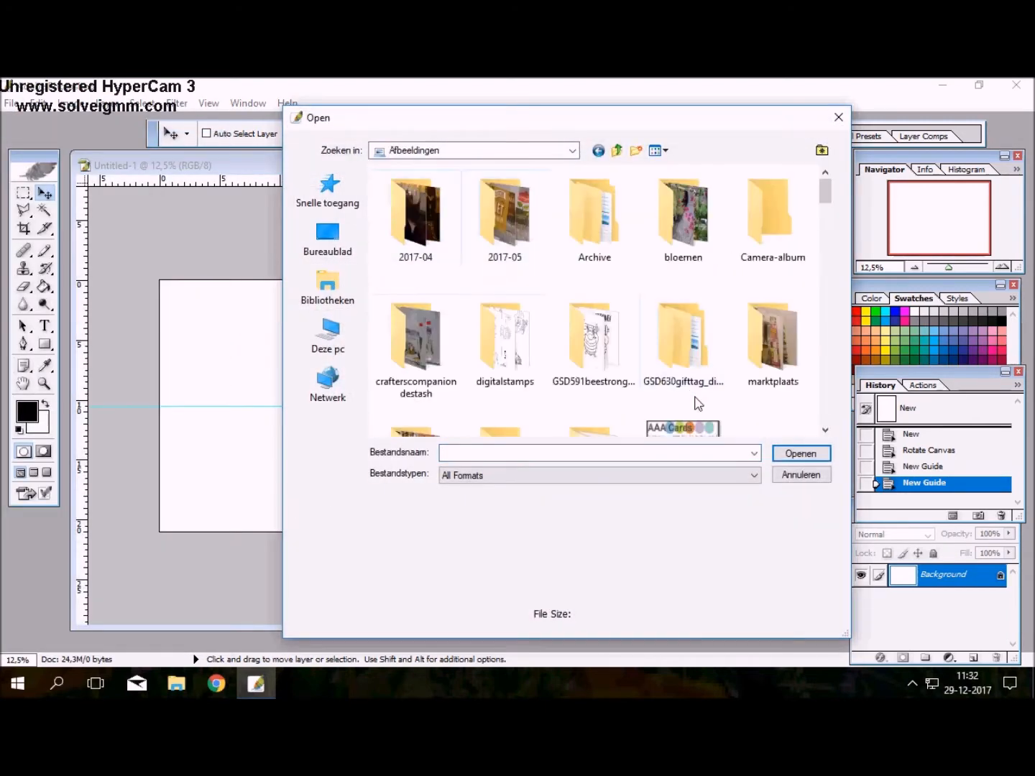
pyautogui.doubleClick(505, 345)
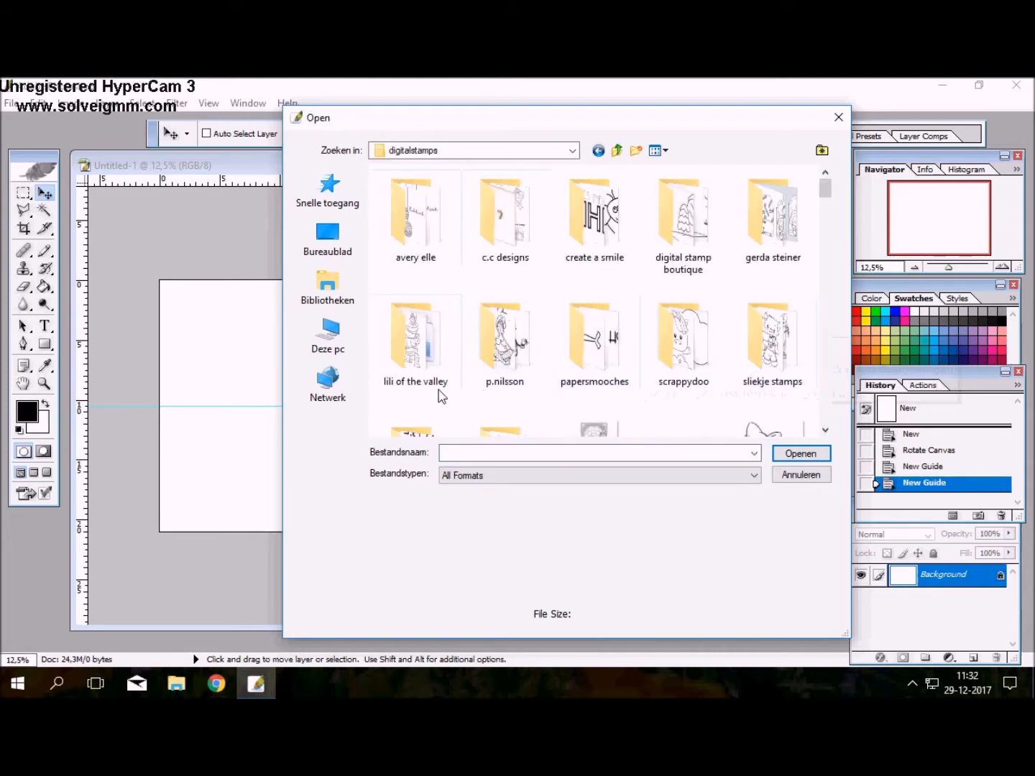
pyautogui.doubleClick(411, 339)
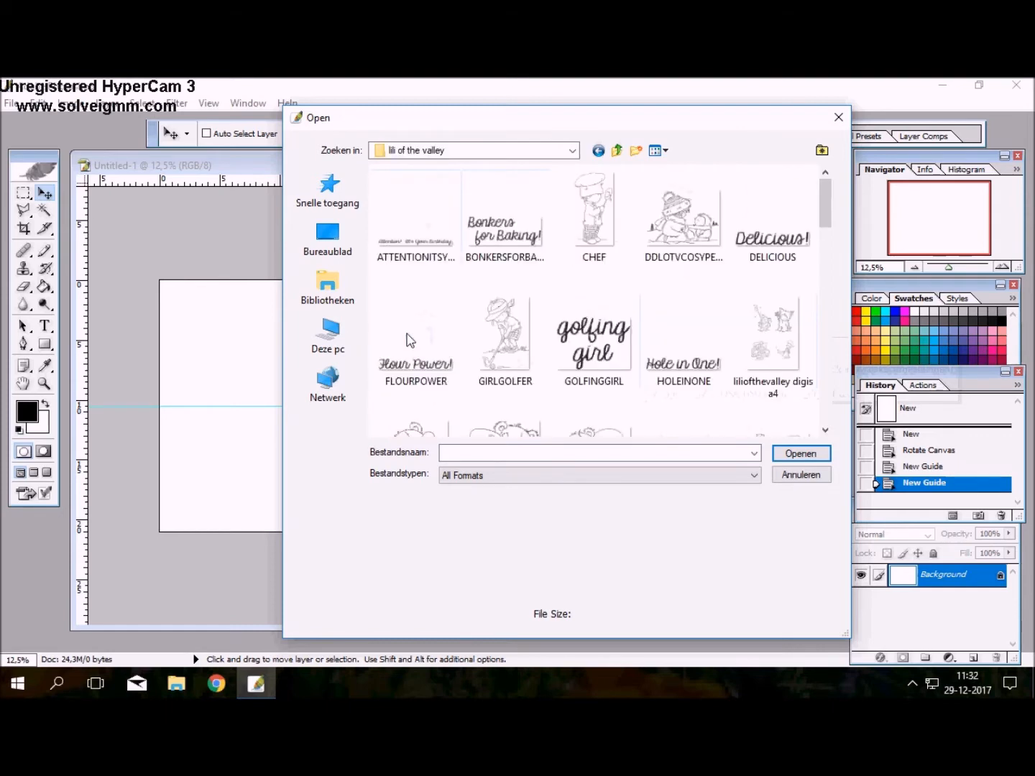
pyautogui.scroll(-5, 605, 377)
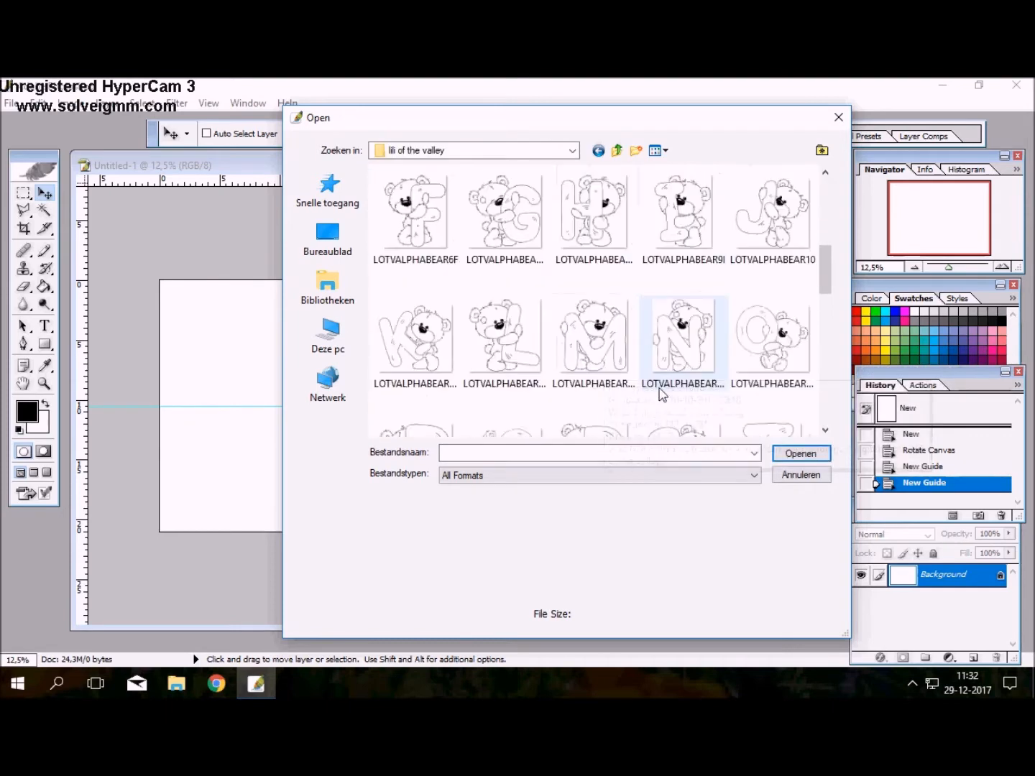
pyautogui.scroll(-3, 666, 411)
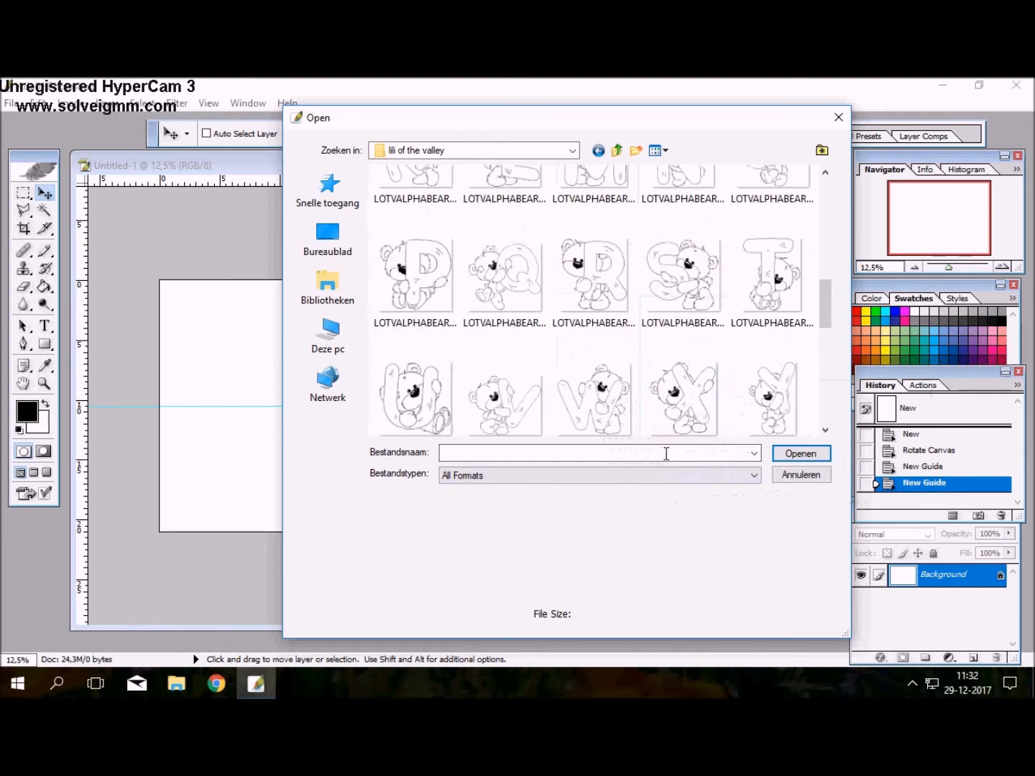
pyautogui.doubleClick(611, 399)
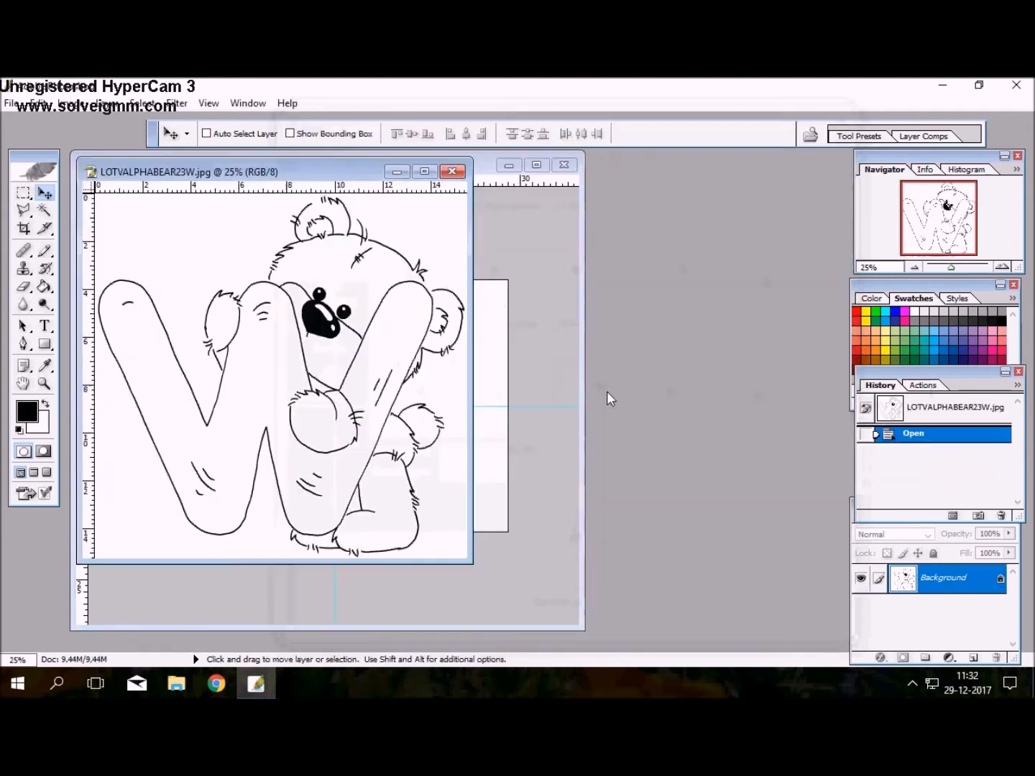
# Resize the W bear image to a document height of 9 cm with proportions constrained
pyautogui.click(82, 105)
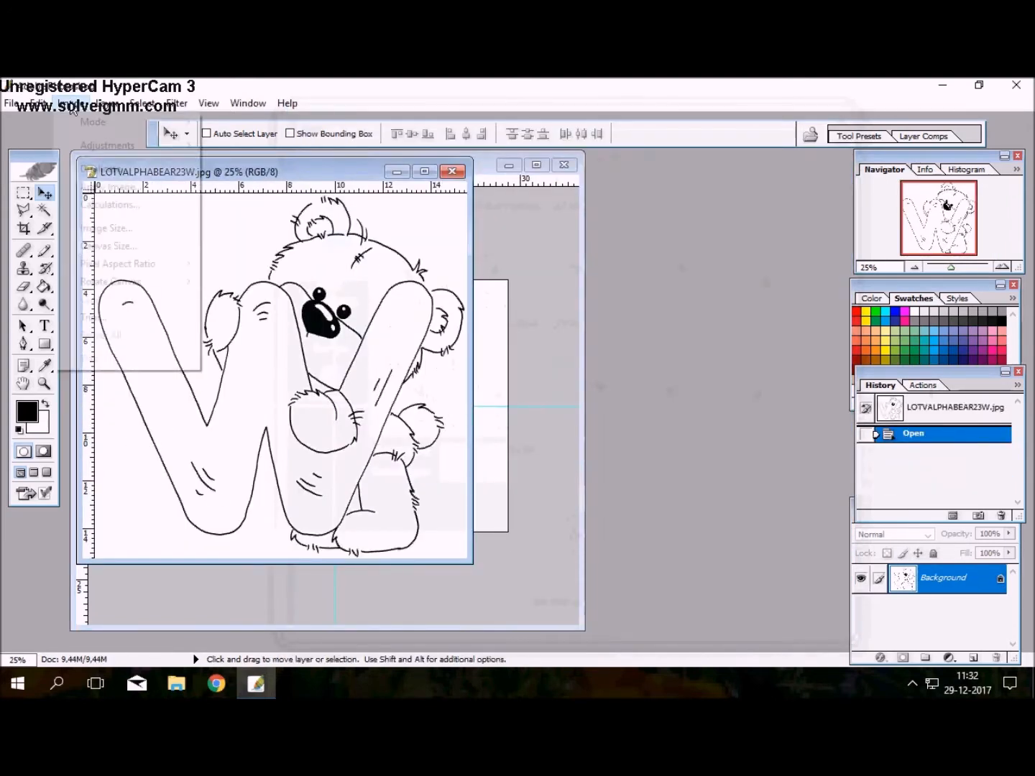
pyautogui.click(78, 228)
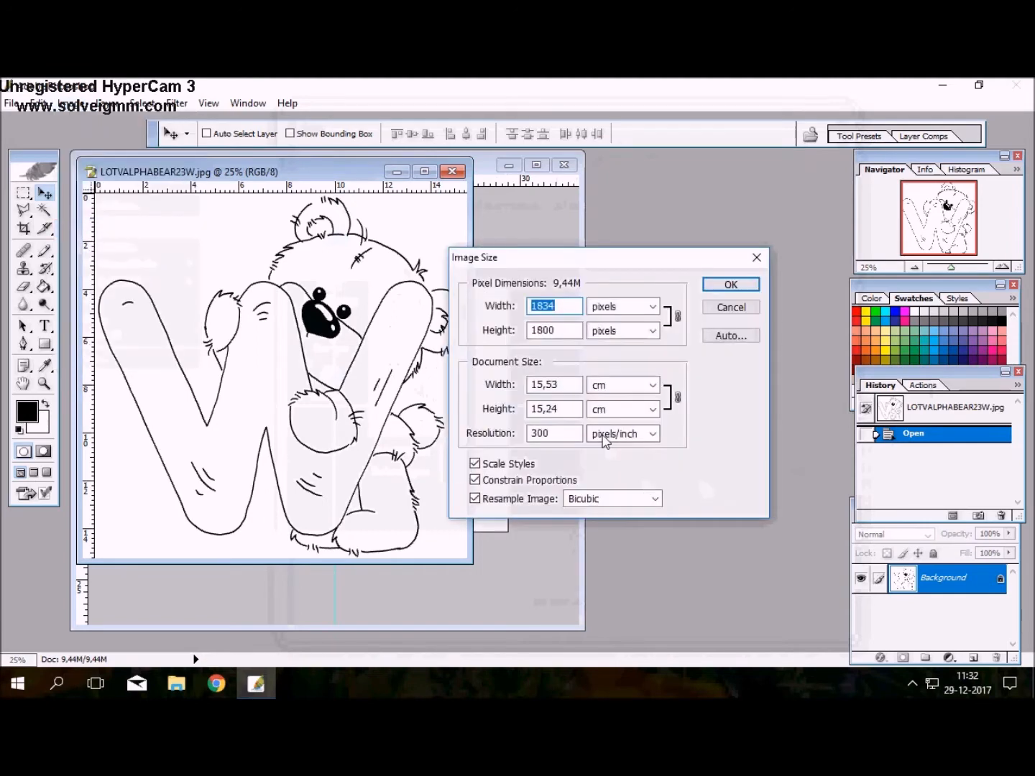
pyautogui.moveTo(580, 409); pyautogui.dragTo(487, 405)
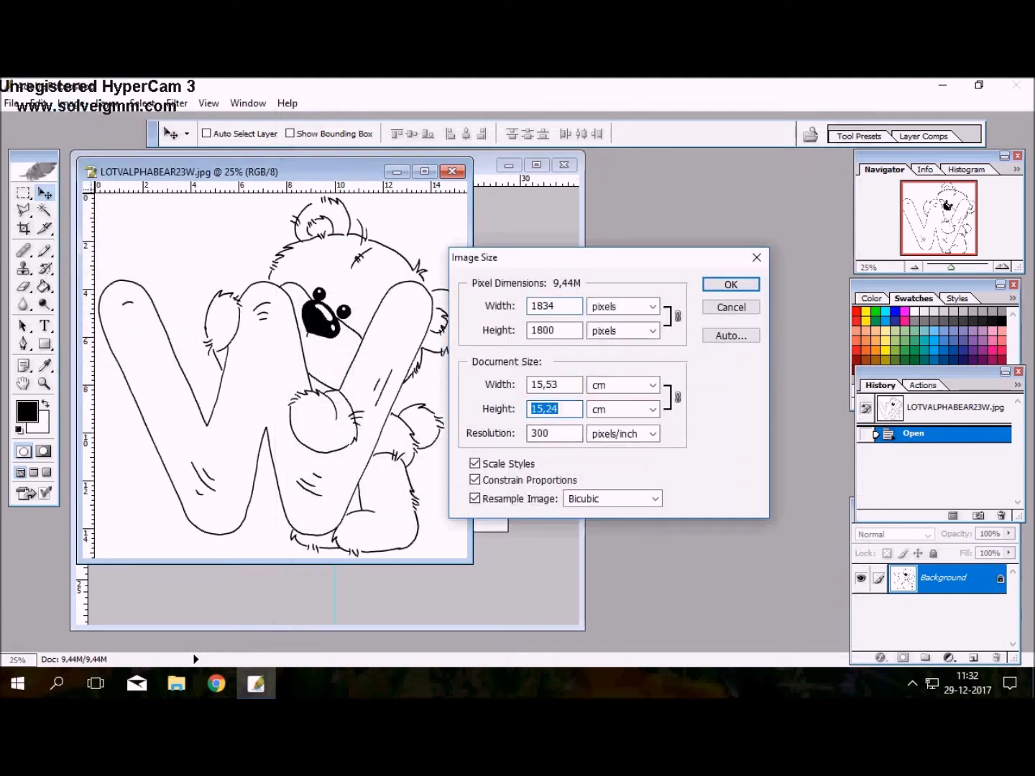
pyautogui.write('9')
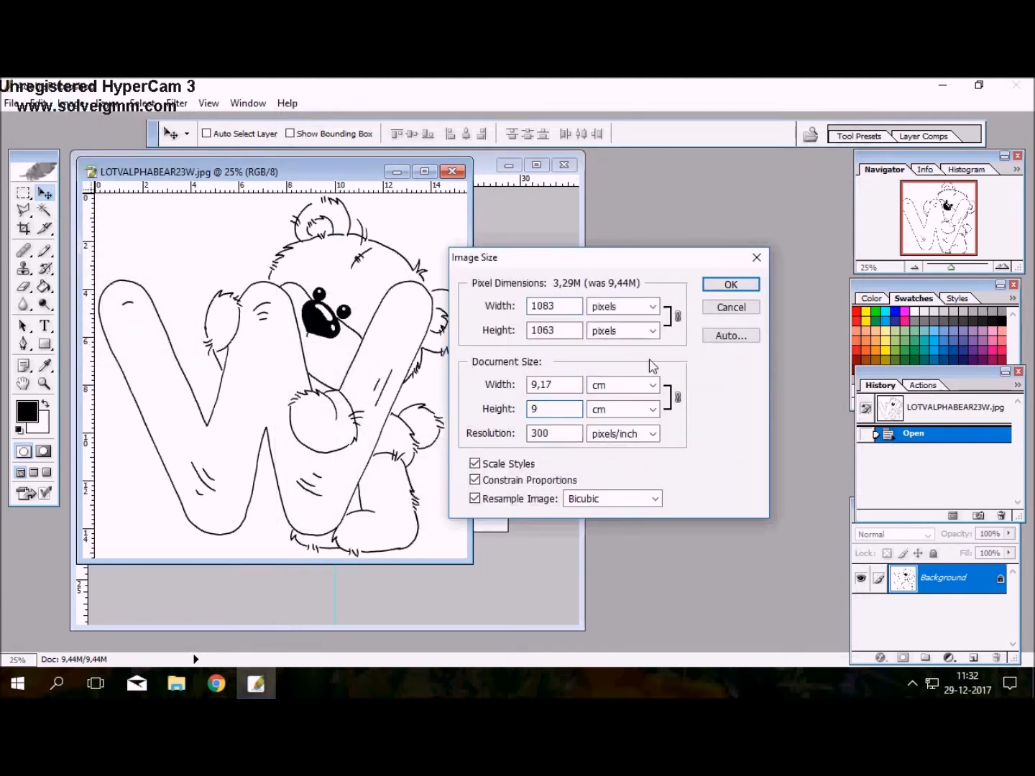
pyautogui.click(729, 284)
# Try the bear in the blank document's upper-left quarter, and revert the document to its last guide
pyautogui.moveTo(224, 332); pyautogui.dragTo(207, 354)
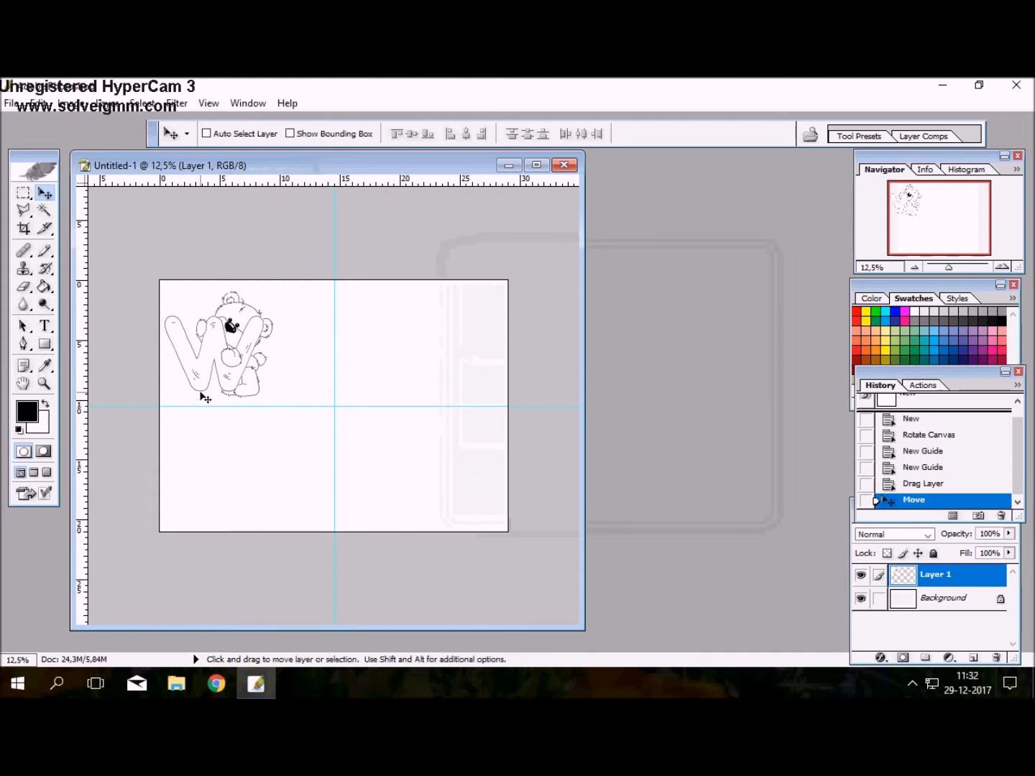
pyautogui.click(928, 484)
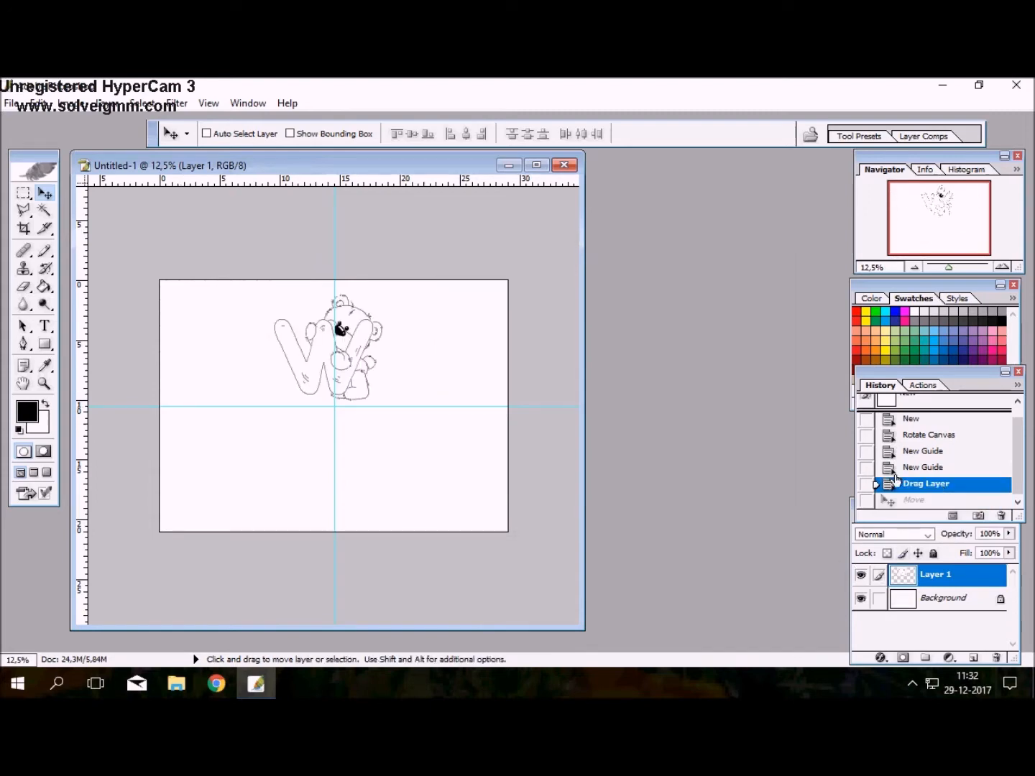
pyautogui.click(907, 471)
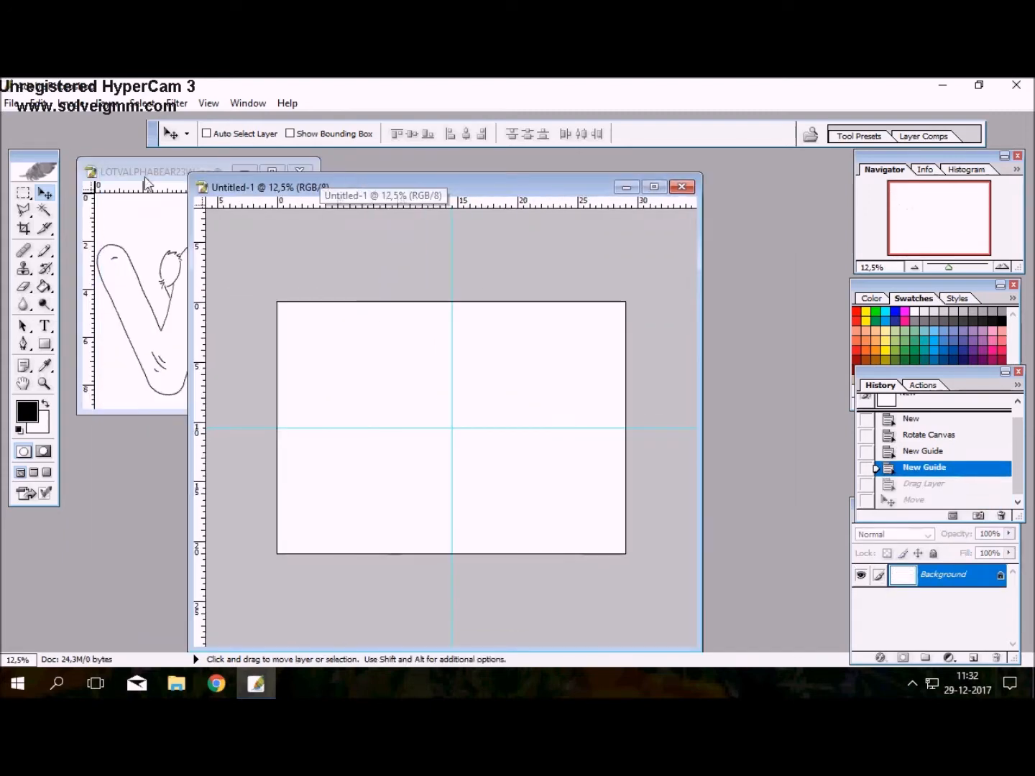
# Resize the LOTVALPHABEAR23W.jpg image to a document height of 7 cm with proportions constrained
pyautogui.click(68, 103)
pyautogui.click(104, 227)
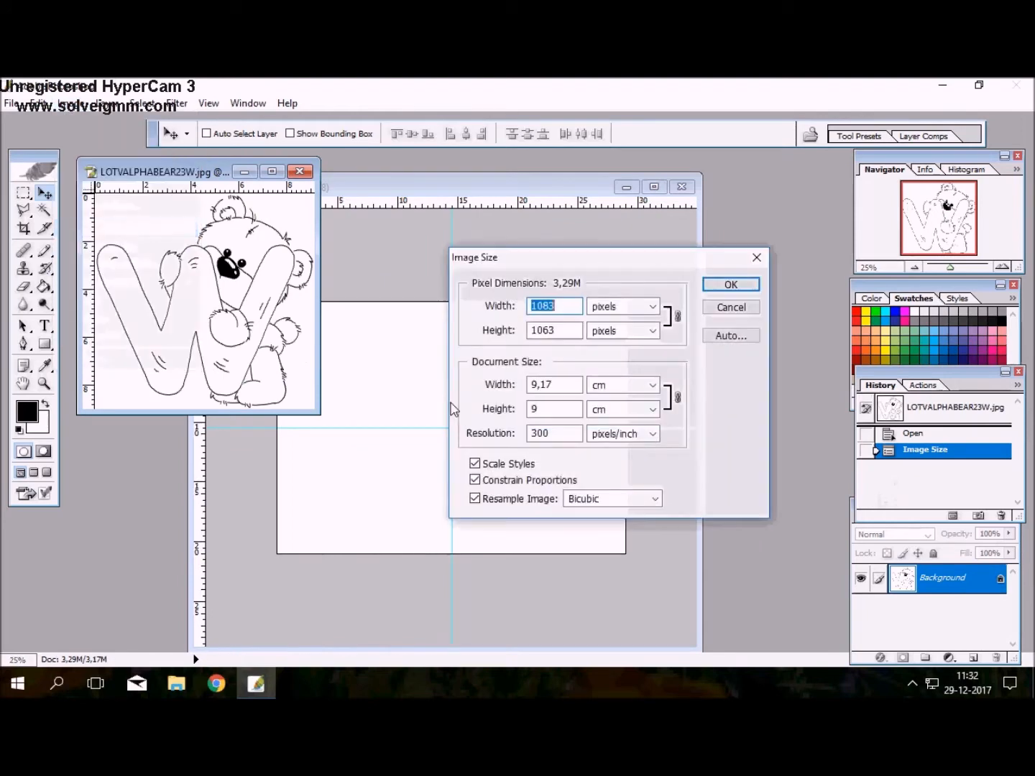
pyautogui.press('Tab')
pyautogui.press('Tab')
pyautogui.press('Tab')
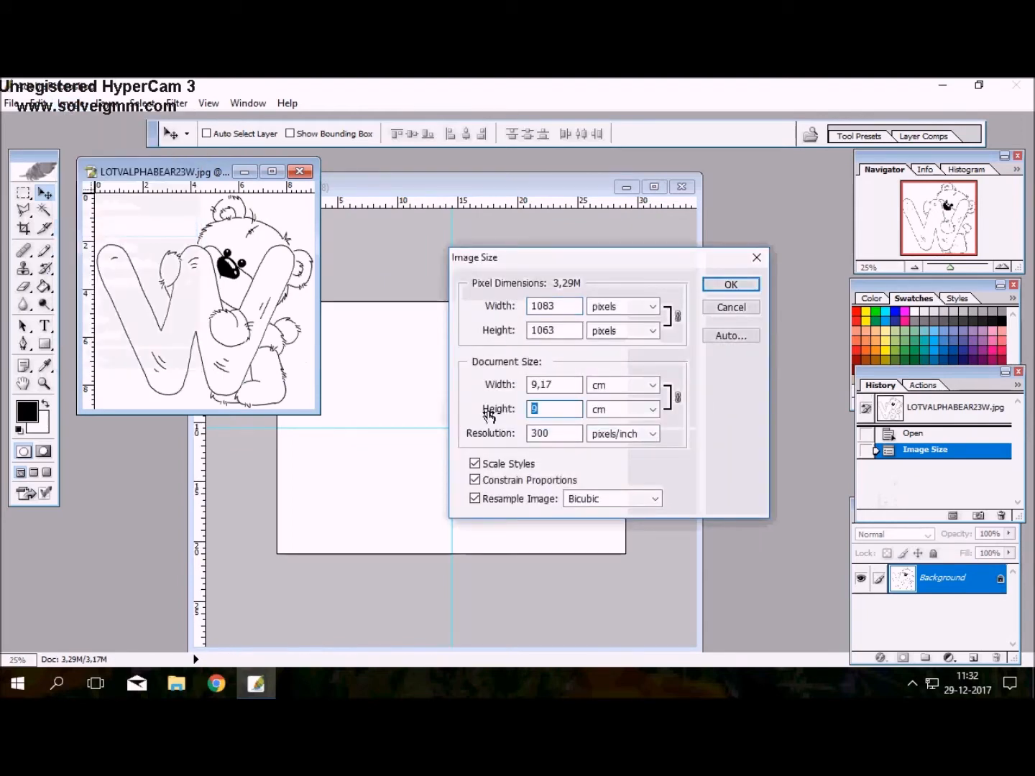
pyautogui.write('7')
pyautogui.press('Return')
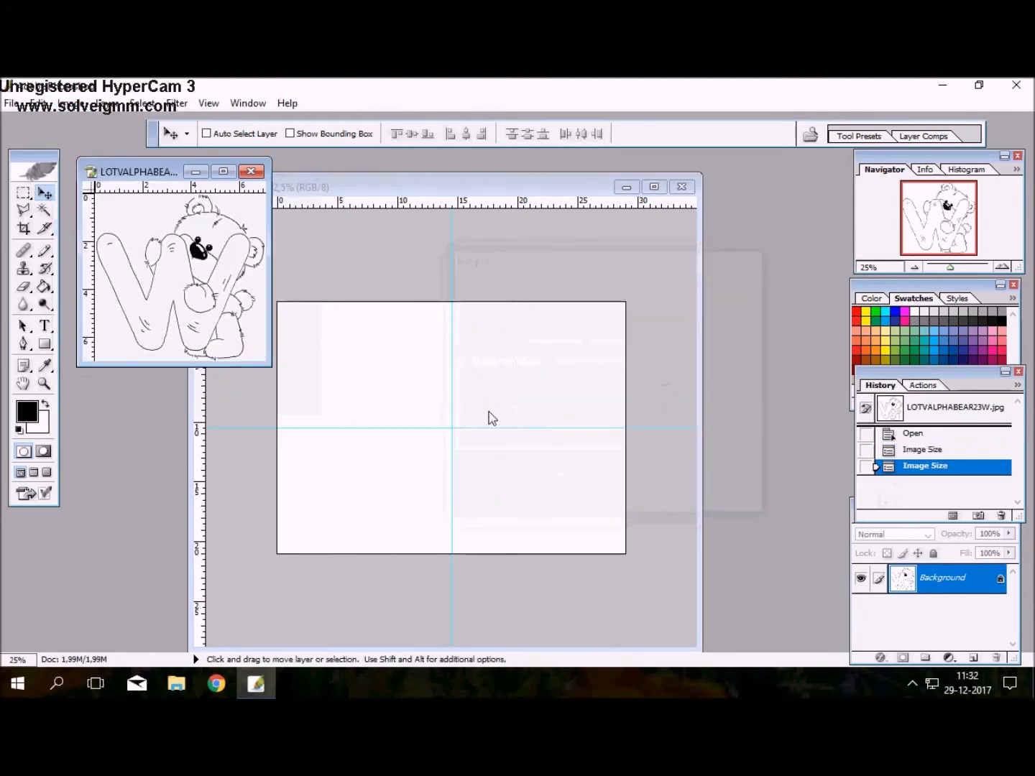
# Place the resized bear in the upper-left quarter of Untitled-1 and add guides along its left and bottom edges
pyautogui.moveTo(185, 211); pyautogui.dragTo(333, 373)
pyautogui.moveTo(203, 388); pyautogui.dragTo(288, 391)
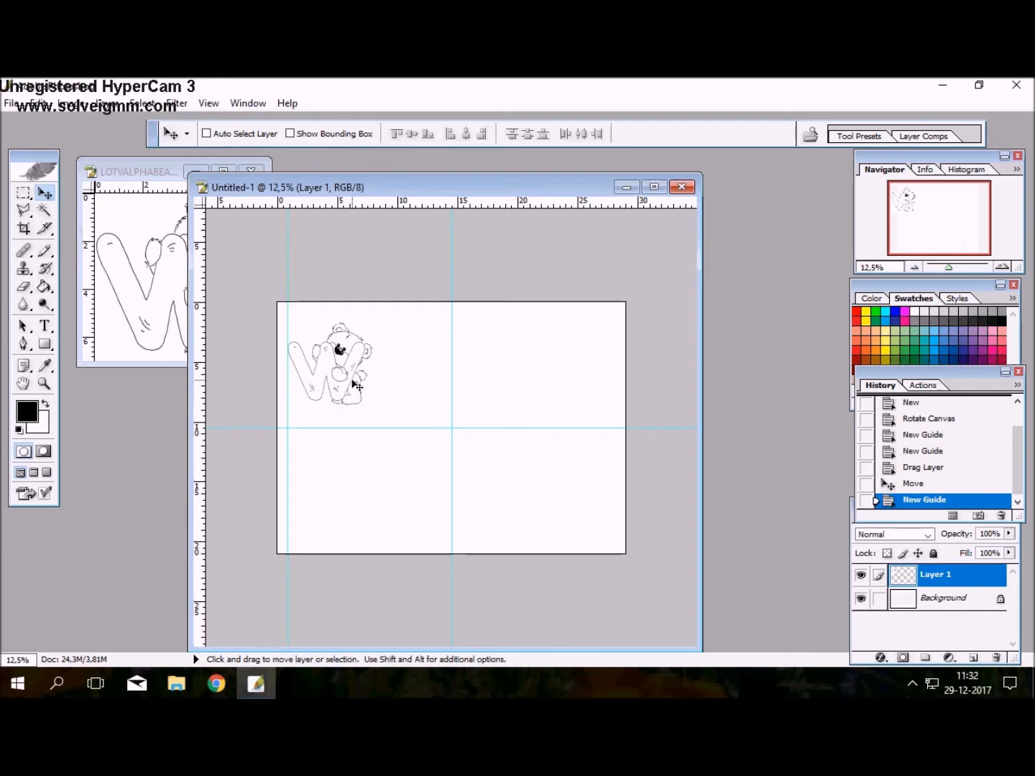
pyautogui.click(47, 327)
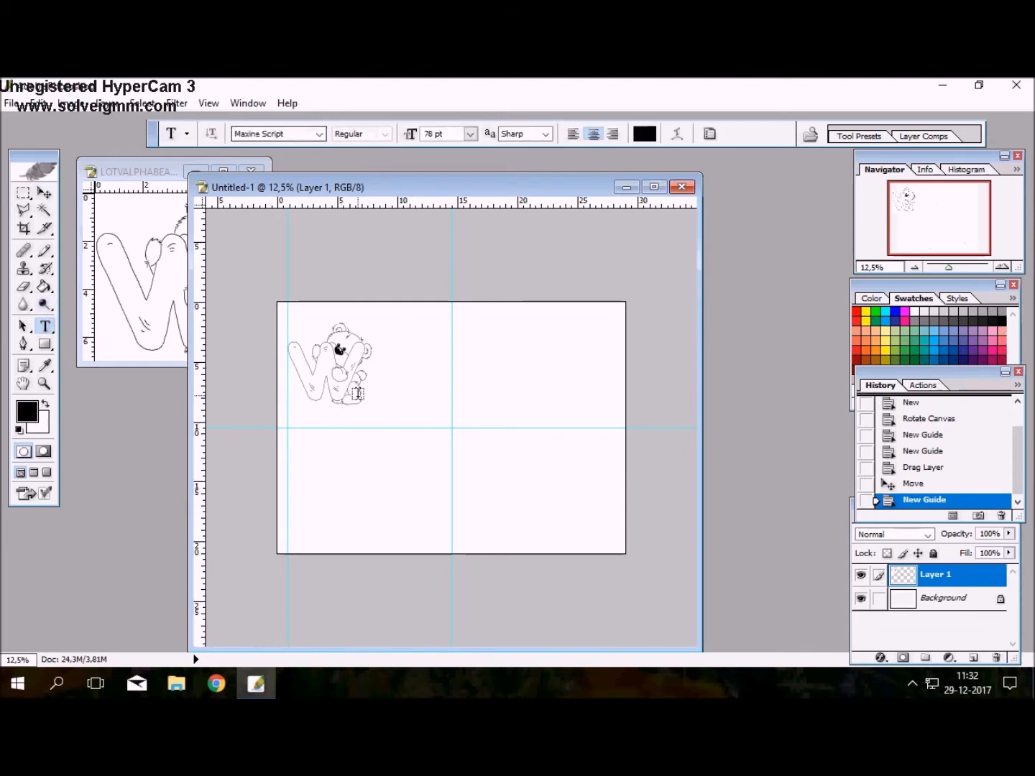
pyautogui.moveTo(296, 207); pyautogui.dragTo(299, 404)
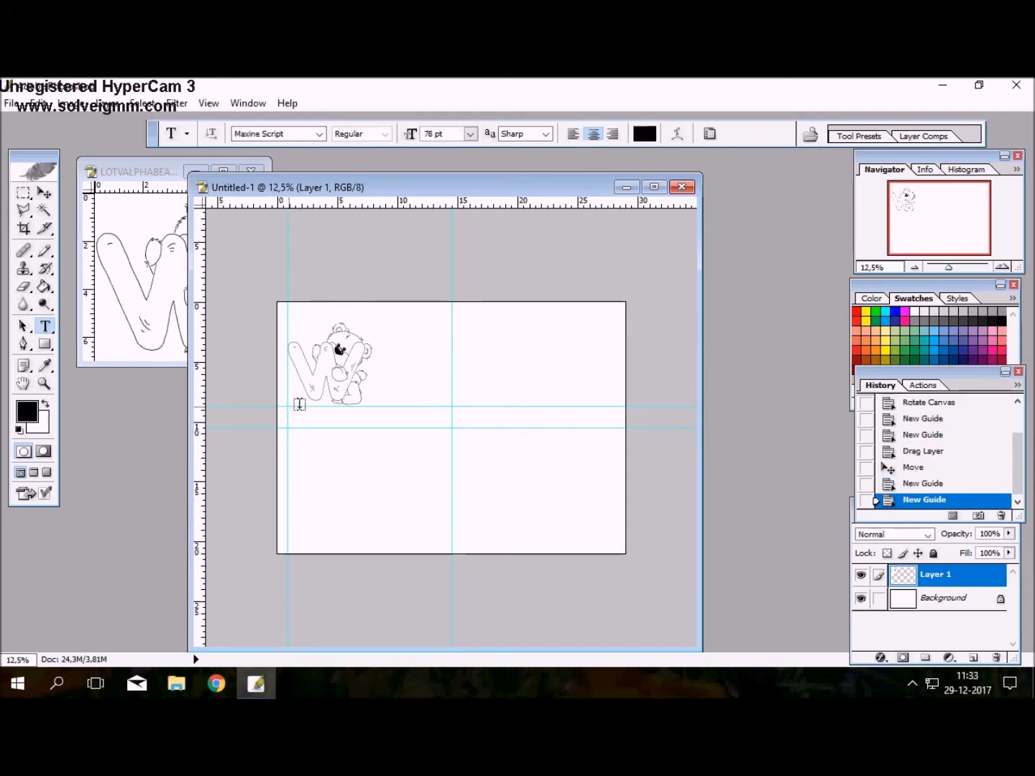
# Add the text "elcome baby" in Maxine Script over the lower part of the bear image
pyautogui.click(350, 396)
pyautogui.write('elcome')
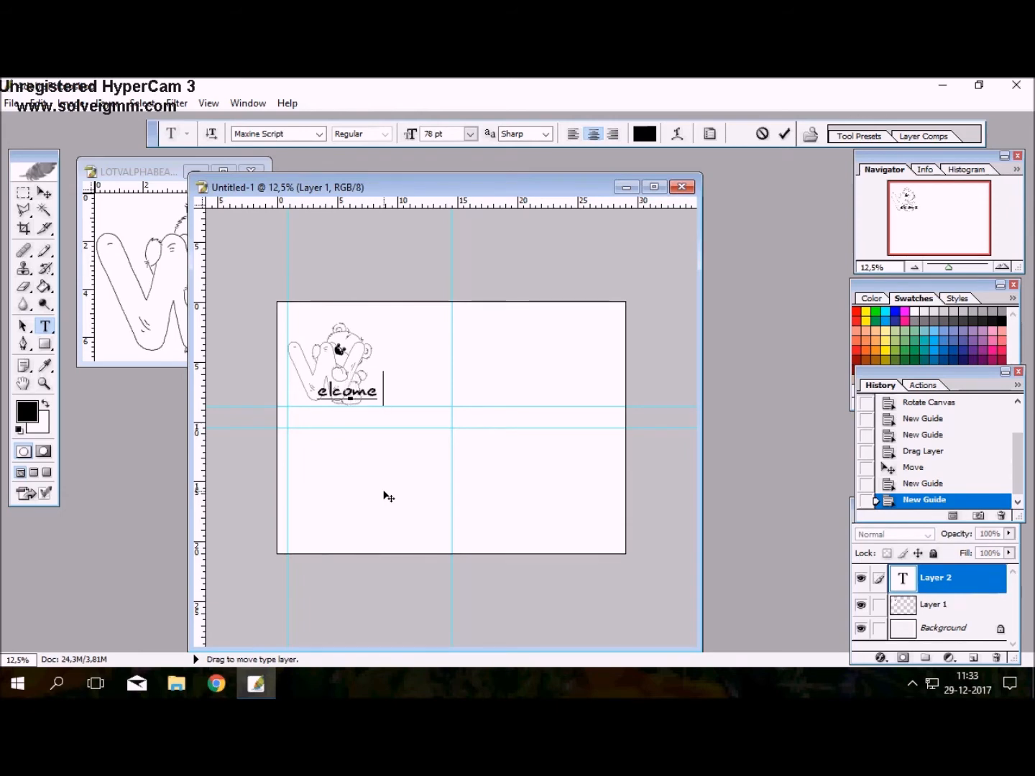
pyautogui.write(' baby')
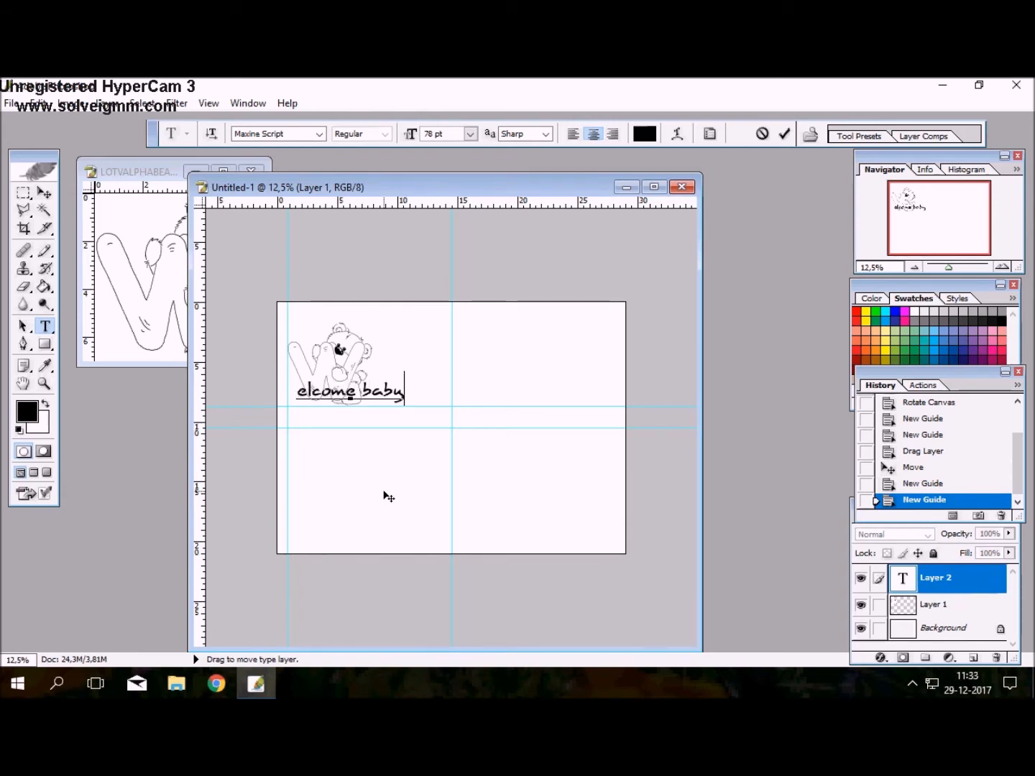
# Set the "elcome baby" text to 48 pt and move it to follow the bear's W
pyautogui.hotkey('ctrl', 'a')
pyautogui.click(469, 134)
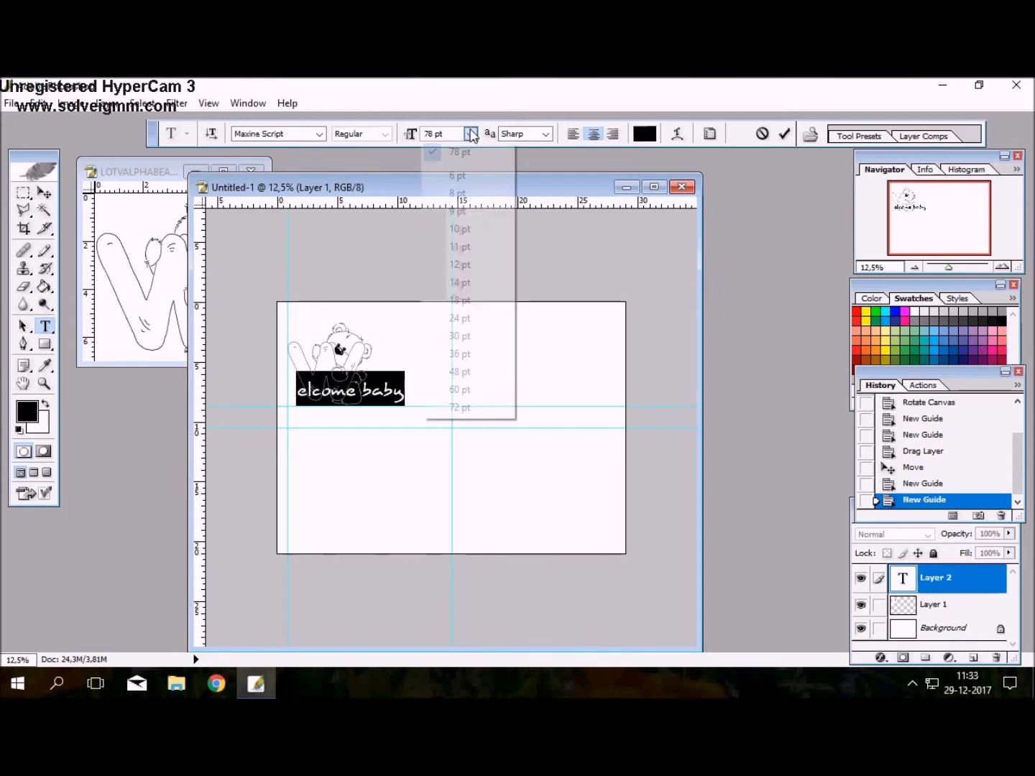
pyautogui.click(466, 376)
pyautogui.moveTo(364, 418); pyautogui.dragTo(390, 418)
pyautogui.click(385, 397)
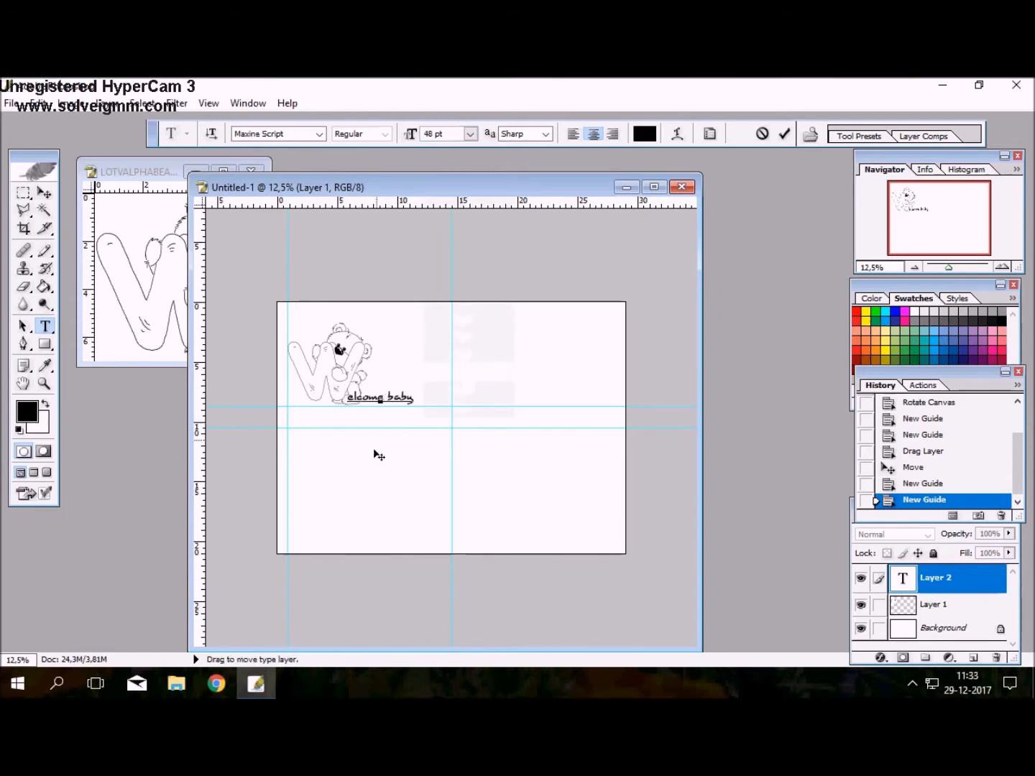
# Fine-tune the position of the "elcome baby" text beside the foot of the W and finish editing it
pyautogui.scroll(3, 904, 558)
pyautogui.scroll(-1, 813, 535)
pyautogui.scroll(1, 812, 535)
pyautogui.moveTo(701, 416); pyautogui.dragTo(811, 417)
pyautogui.scroll(1, 652, 439)
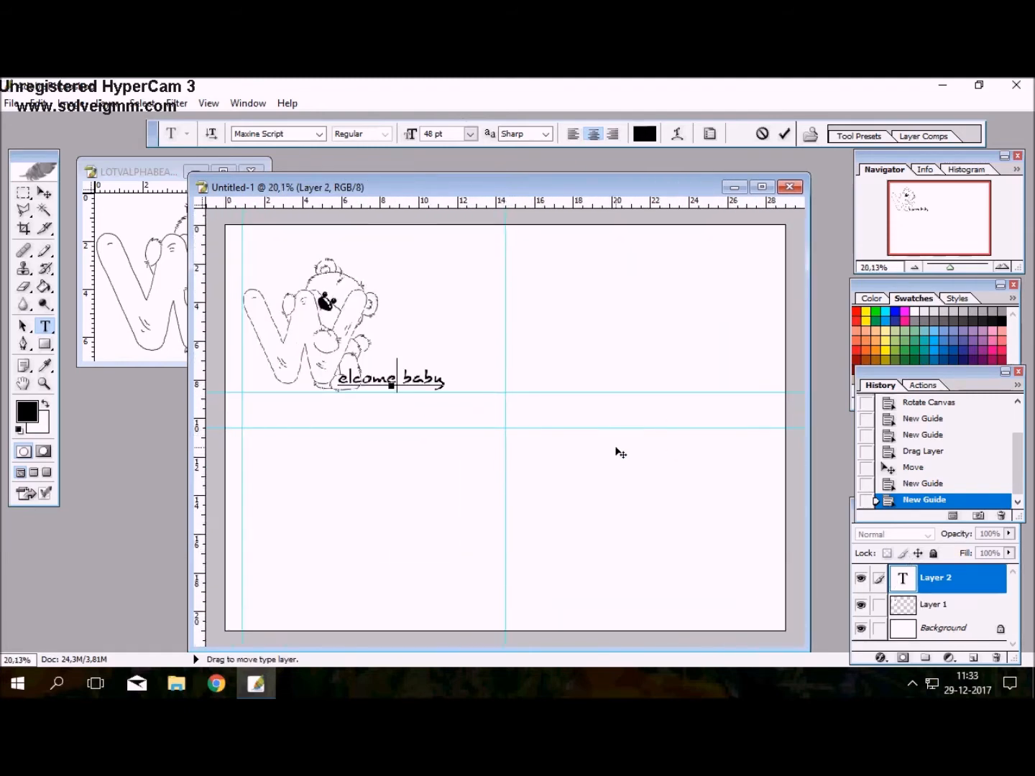
pyautogui.scroll(1, 620, 452)
pyautogui.click(412, 392)
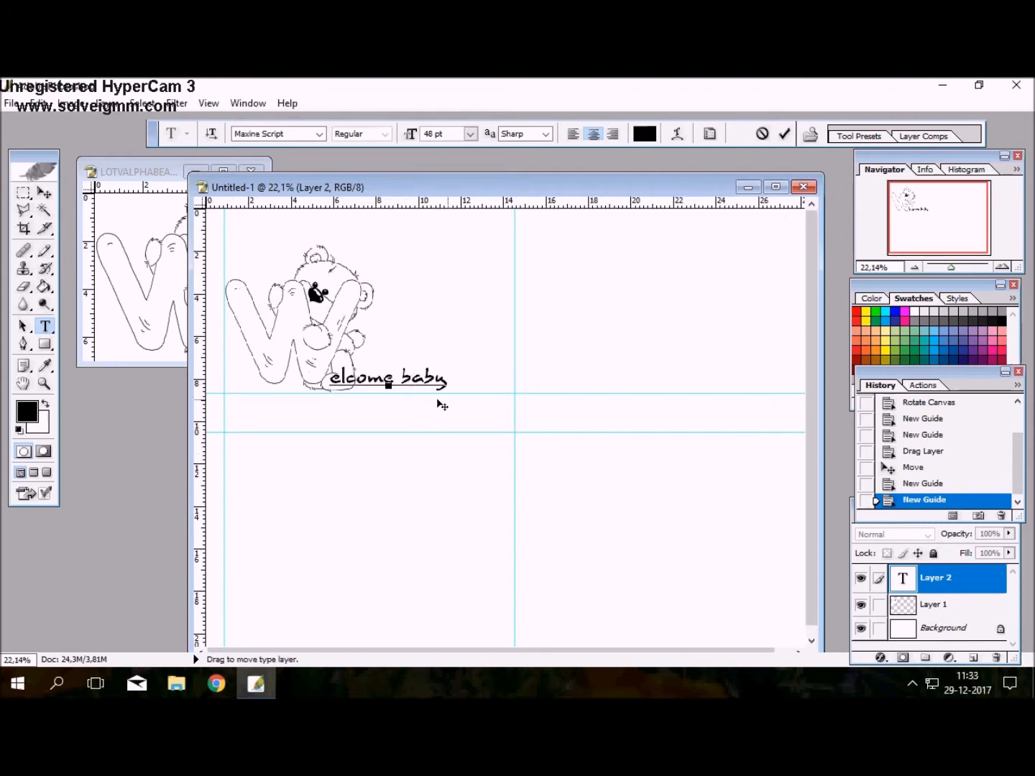
pyautogui.moveTo(357, 402); pyautogui.dragTo(351, 398)
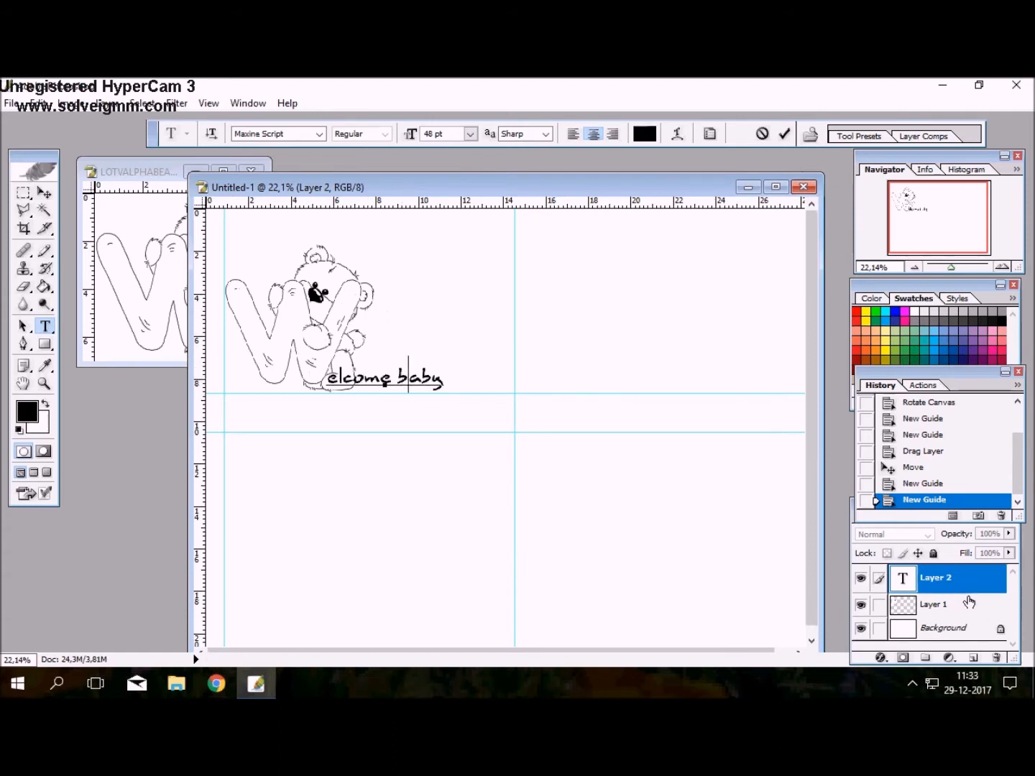
pyautogui.click(948, 610)
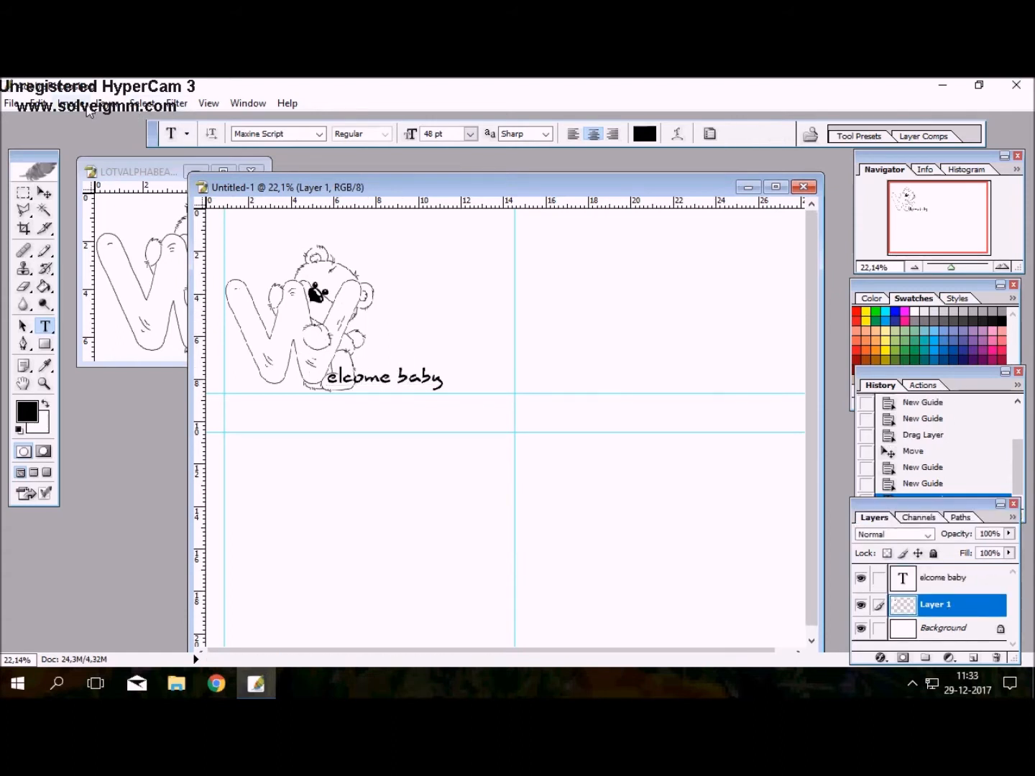
# Merge the "elcome baby" text layer down into the bear layer
pyautogui.click(945, 577)
pyautogui.click(124, 103)
pyautogui.click(120, 566)
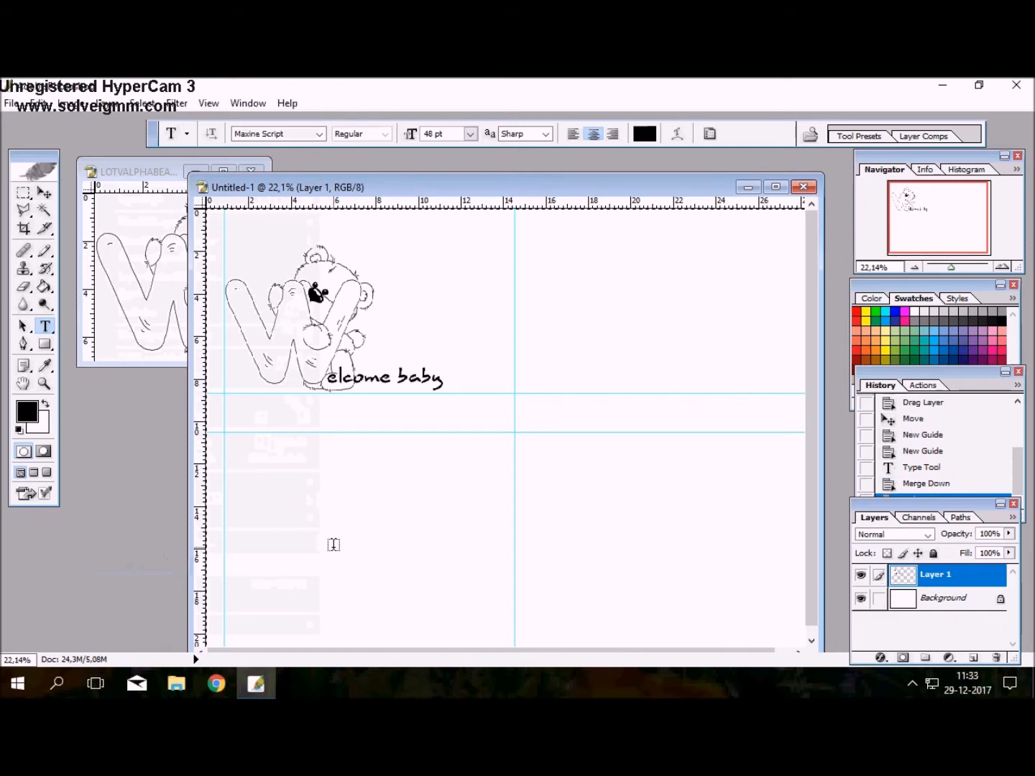
# Duplicate the merged bear and text artwork and place the copy in the document's upper-right quarter
pyautogui.hotkey('ctrl', 'a')
pyautogui.hotkey('ctrl', 'c')
pyautogui.hotkey('ctrl', 'v')
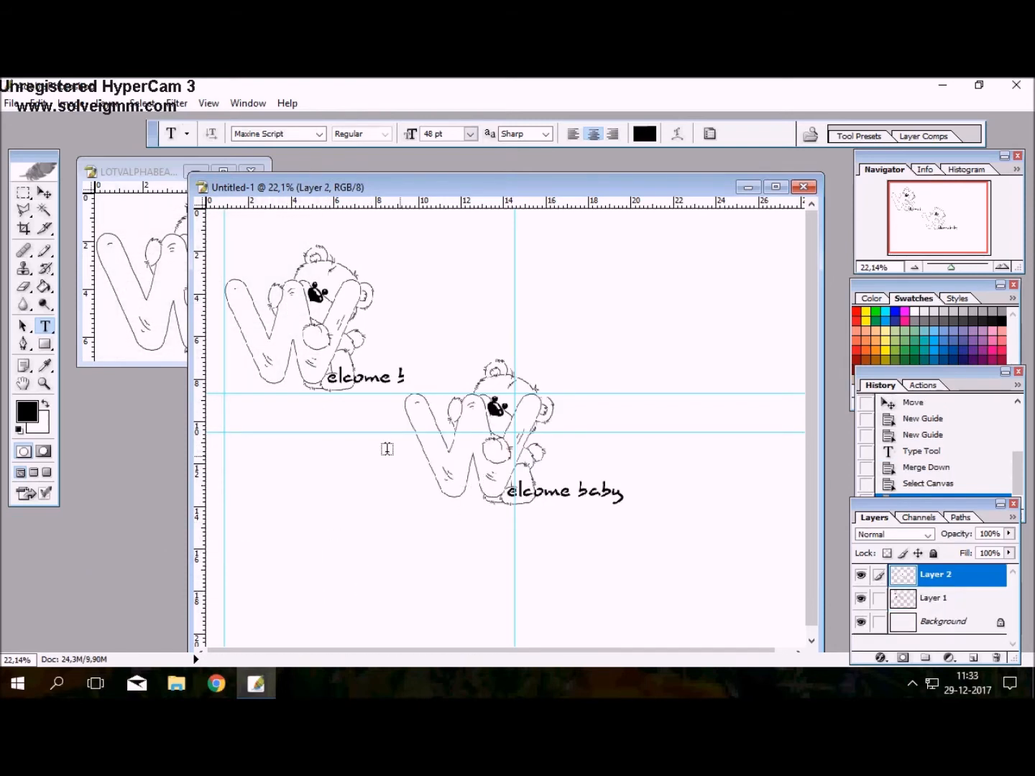
pyautogui.click(44, 193)
pyautogui.moveTo(455, 487); pyautogui.dragTo(565, 372)
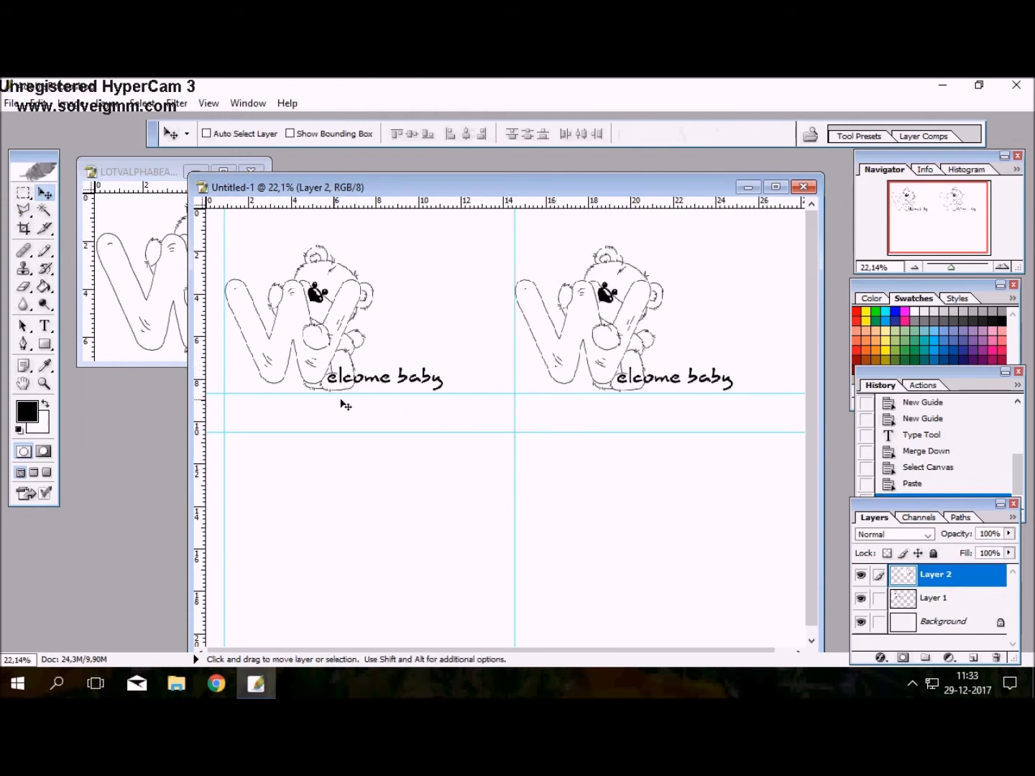
# Shift the copy about 1.4 cm right of the vertical centre guide and add a vertical guide along its left edge
pyautogui.moveTo(585, 356); pyautogui.dragTo(614, 356)
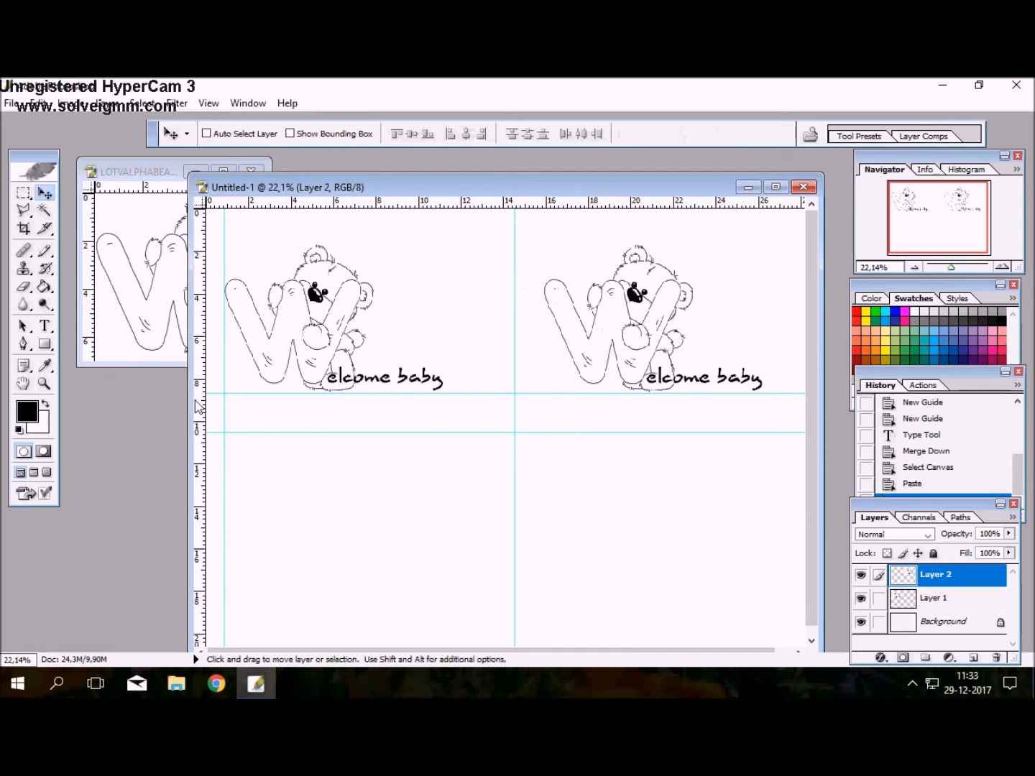
pyautogui.moveTo(245, 400); pyautogui.dragTo(544, 398)
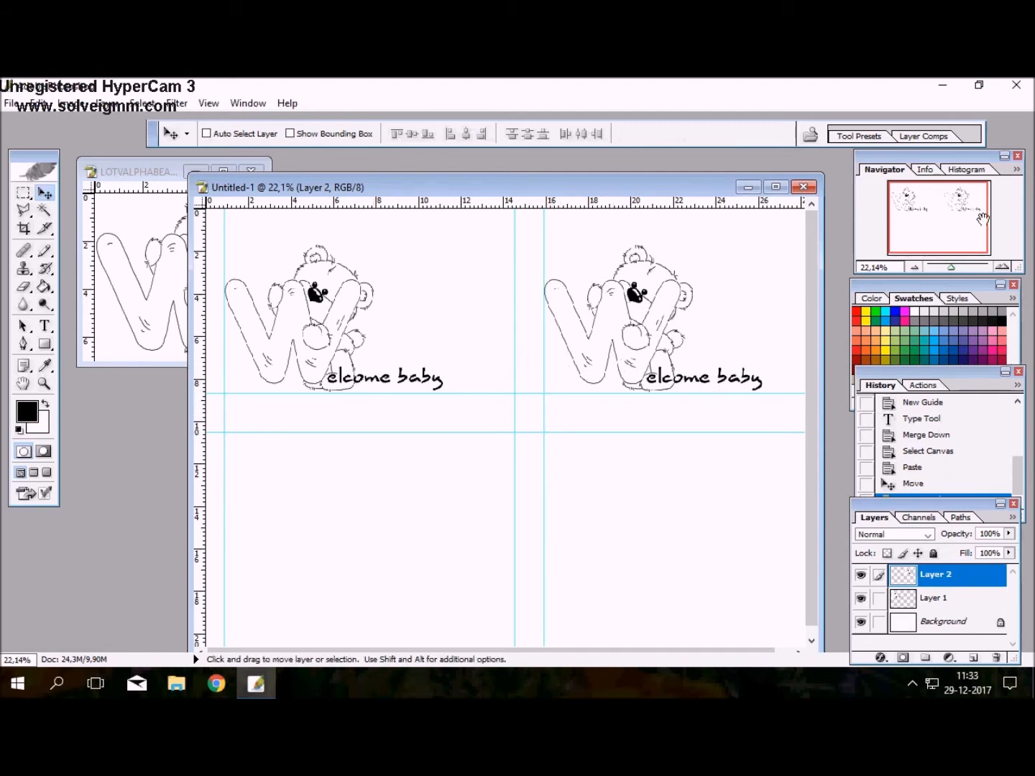
pyautogui.moveTo(951, 268); pyautogui.dragTo(950, 272)
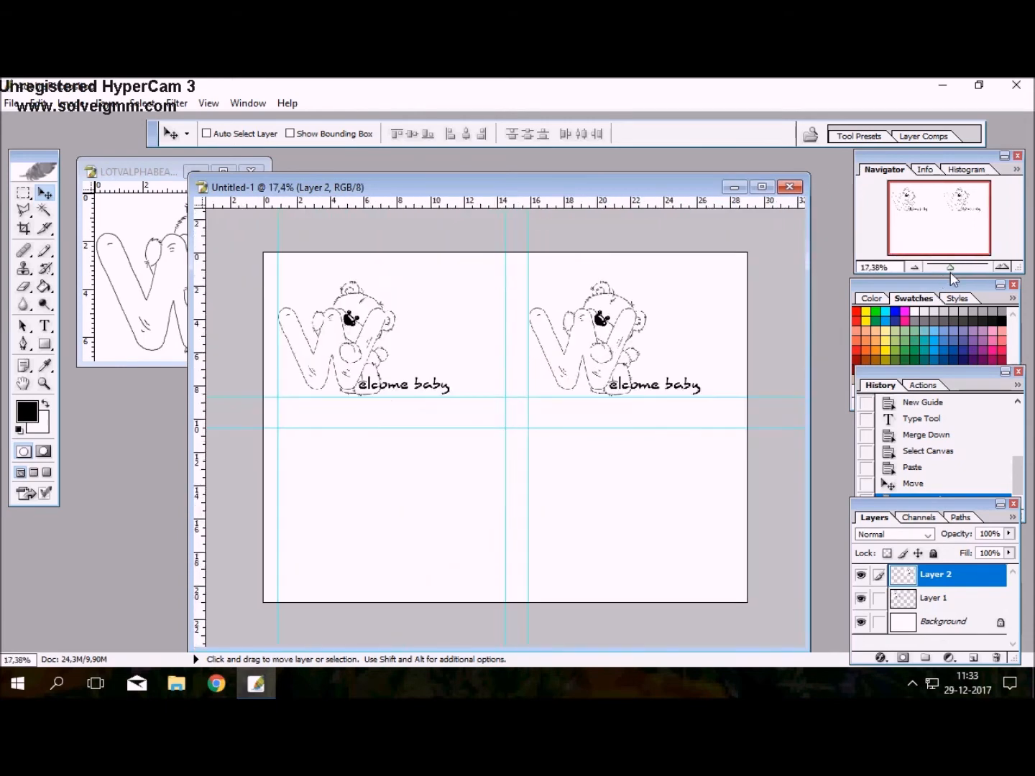
# Open the H bear image LOTVALPHABEAR8H from the lili of the valley folder
pyautogui.click(12, 104)
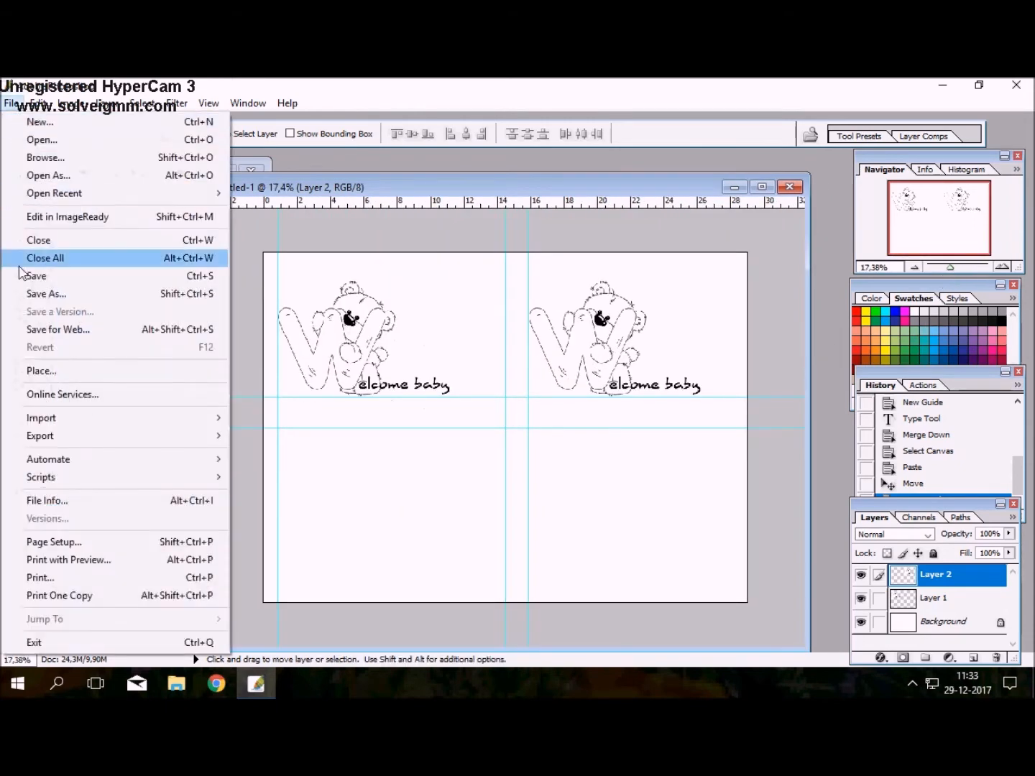
pyautogui.click(41, 140)
pyautogui.scroll(-3, 618, 378)
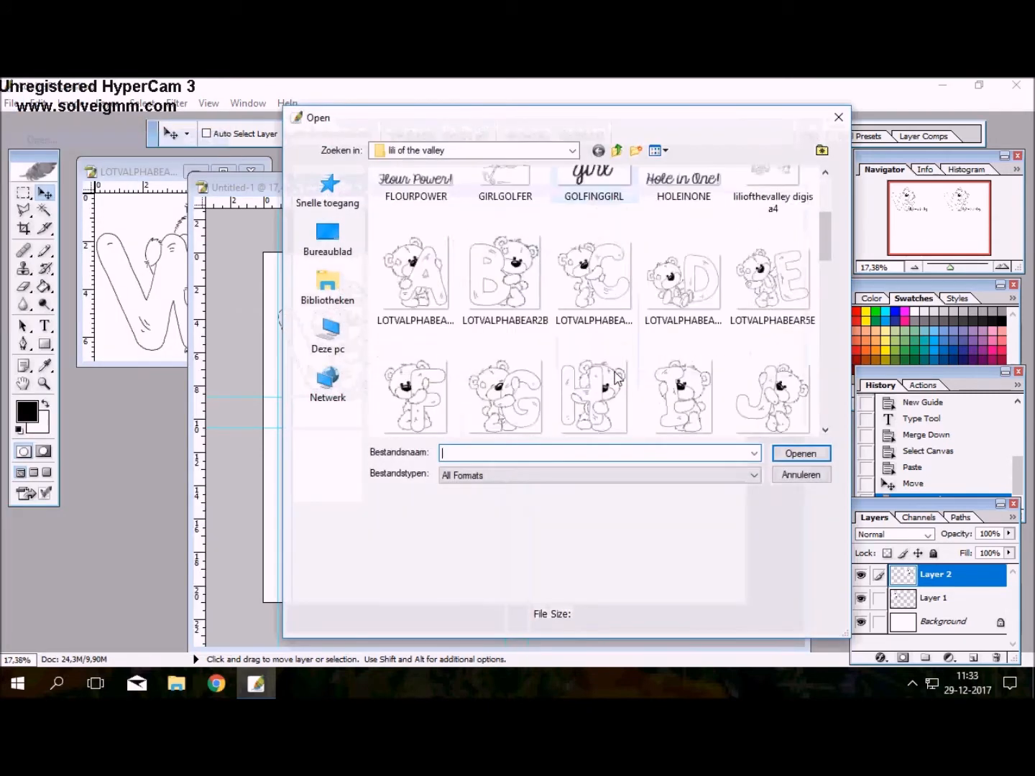
pyautogui.scroll(-3, 711, 413)
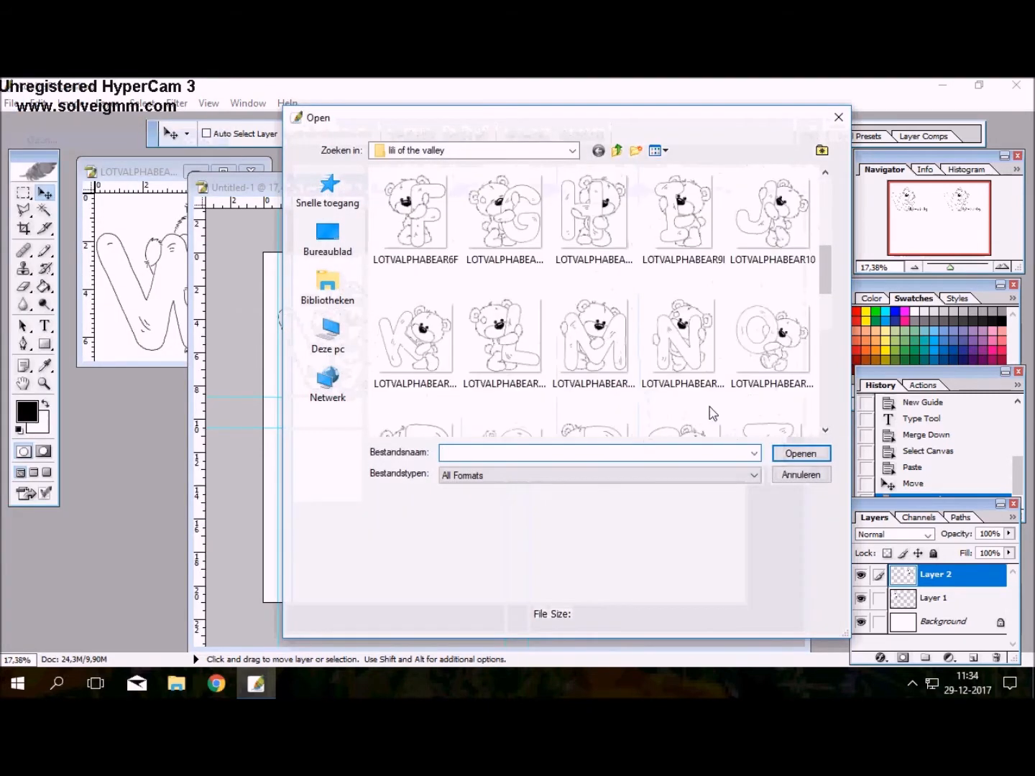
pyautogui.doubleClick(596, 216)
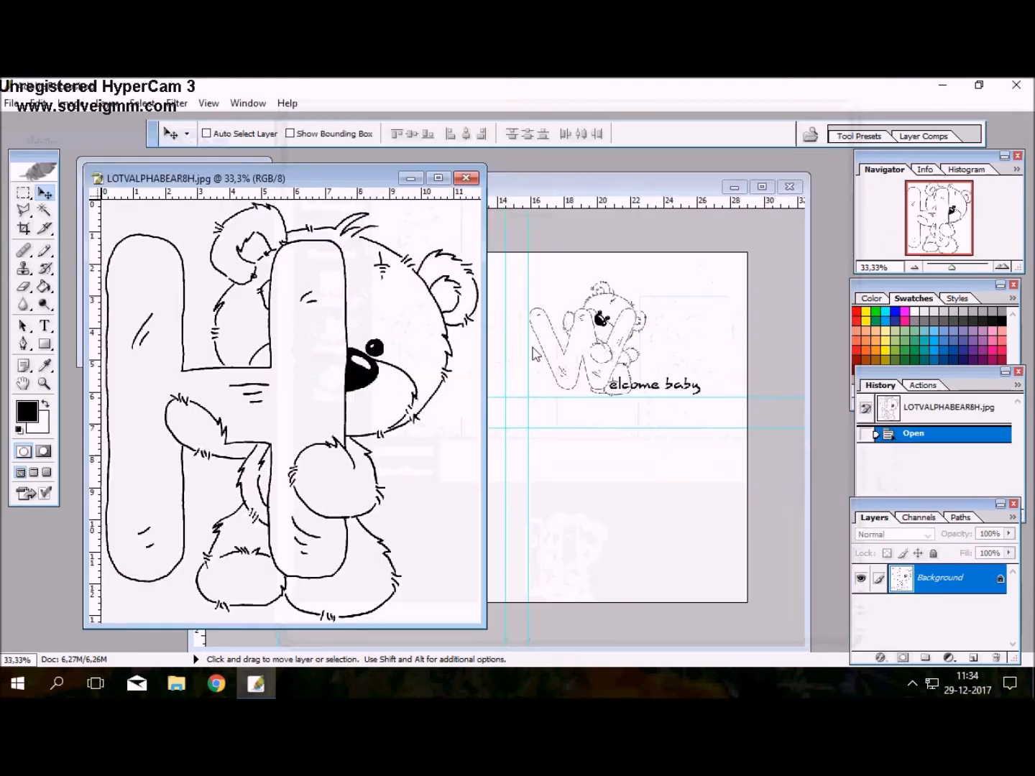
# Resize the H bear image to a height of 8 cm
pyautogui.click(69, 103)
pyautogui.click(102, 226)
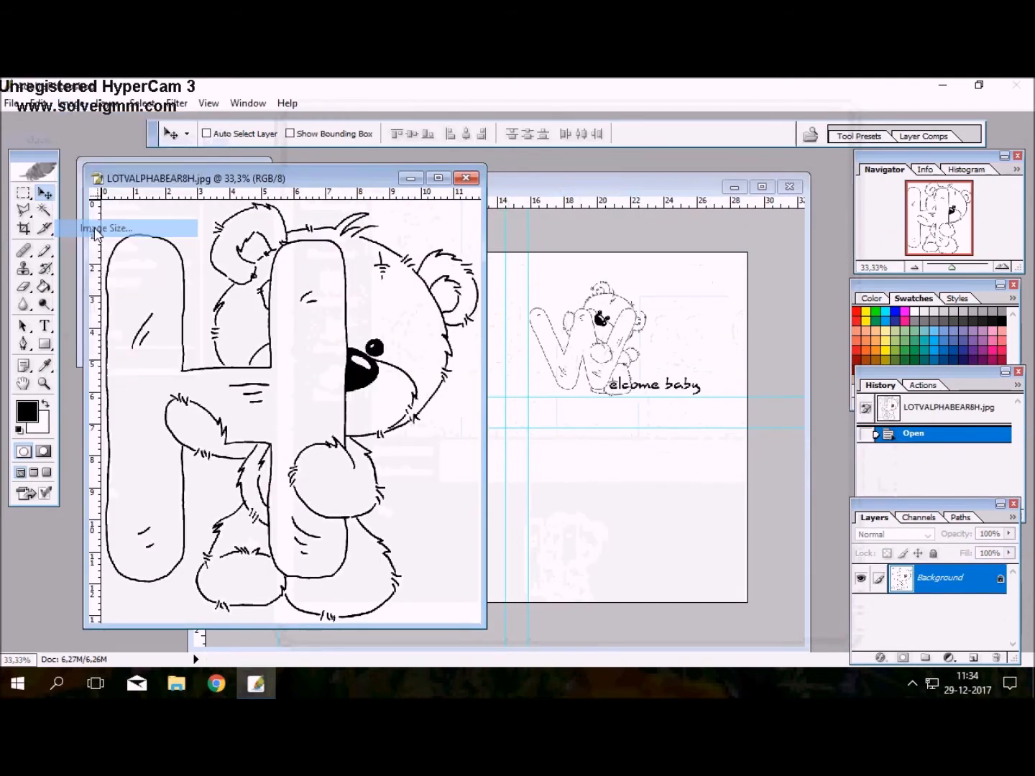
pyautogui.doubleClick(574, 412)
pyautogui.write('8')
pyautogui.press('Return')
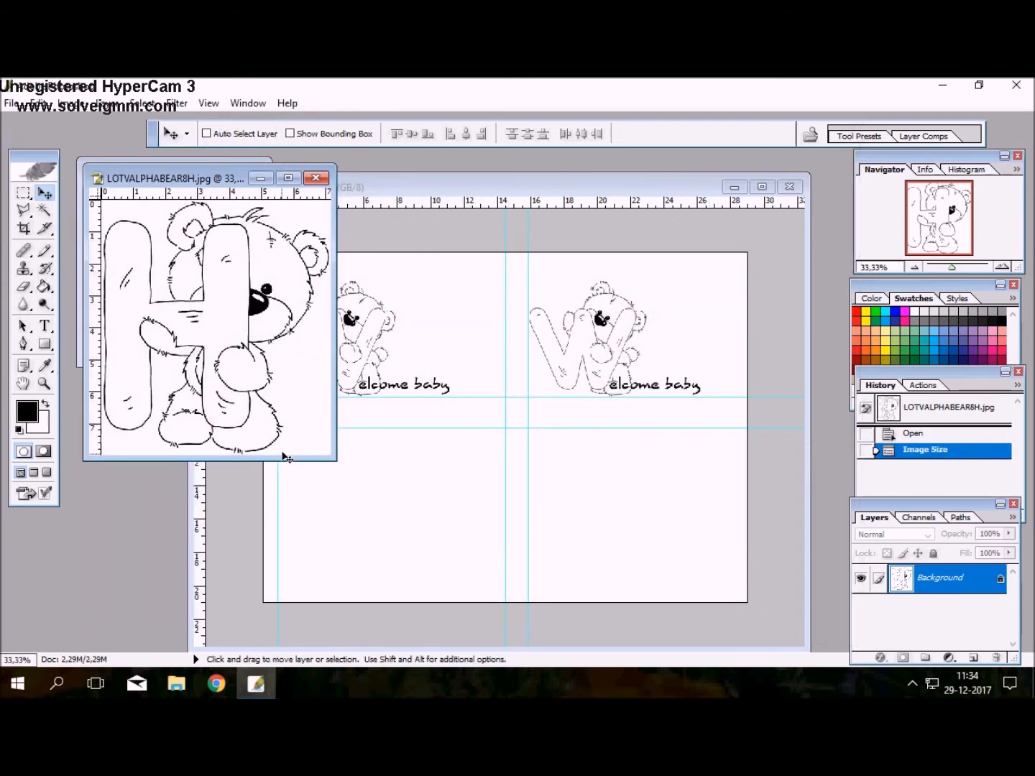
# Copy the H bear into the lower-left quarter of Untitled-1 and add a horizontal guide along its feet
pyautogui.moveTo(285, 439); pyautogui.dragTo(365, 579)
pyautogui.moveTo(302, 214); pyautogui.dragTo(310, 579)
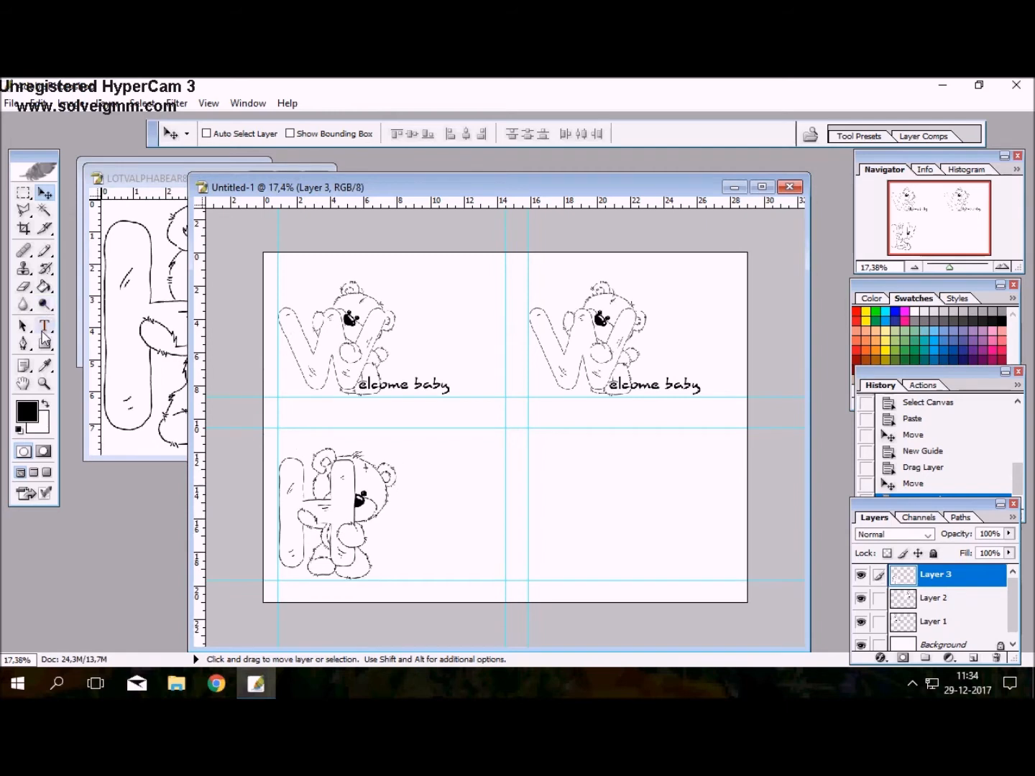
# Add the text "appy birthday" in 48 pt Maxine Script and position it beside the foot of the H
pyautogui.click(44, 328)
pyautogui.click(381, 561)
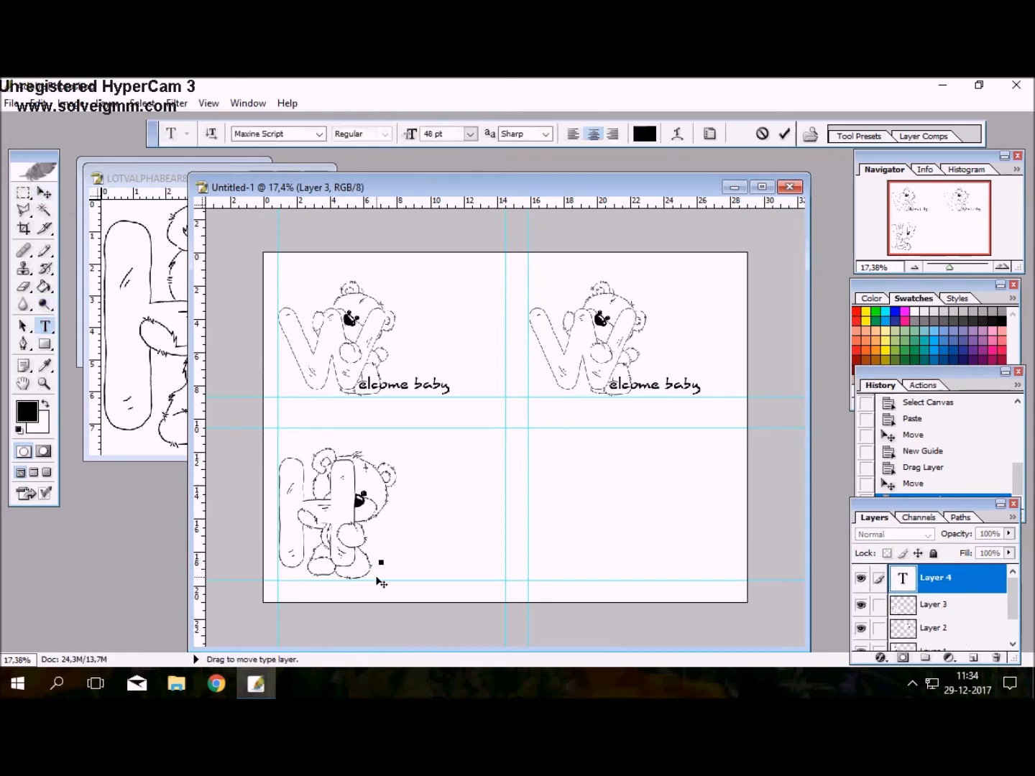
pyautogui.write('appy birthday')
pyautogui.moveTo(377, 578); pyautogui.dragTo(417, 581)
pyautogui.scroll(5, 417, 582)
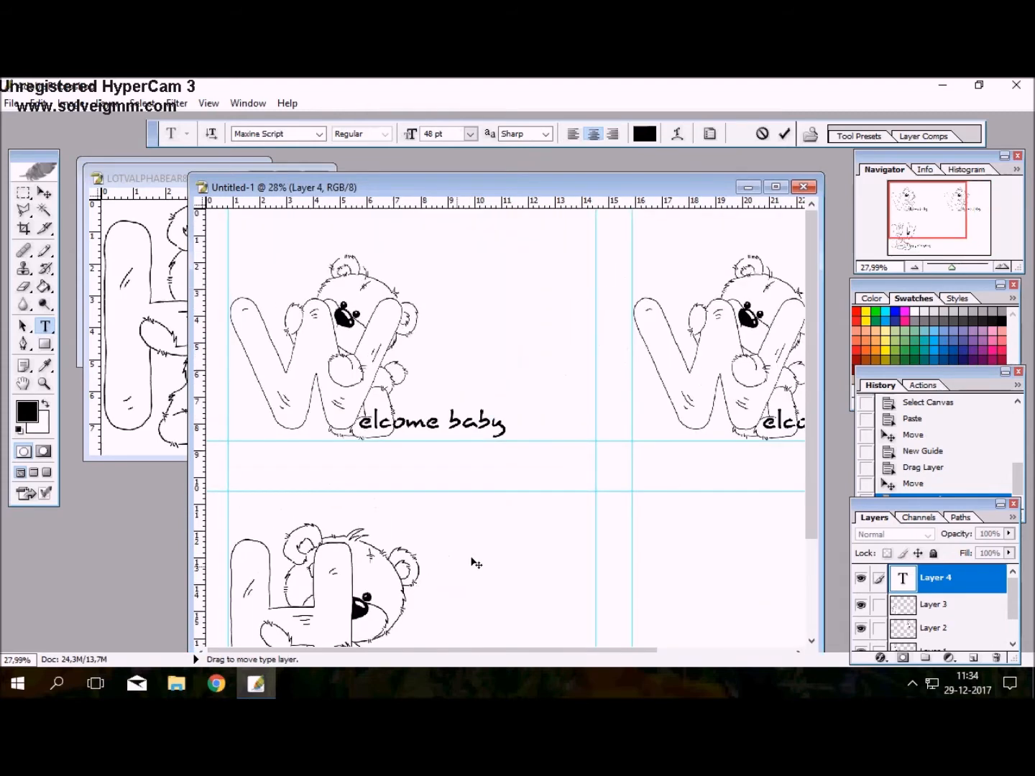
pyautogui.scroll(-3, 779, 464)
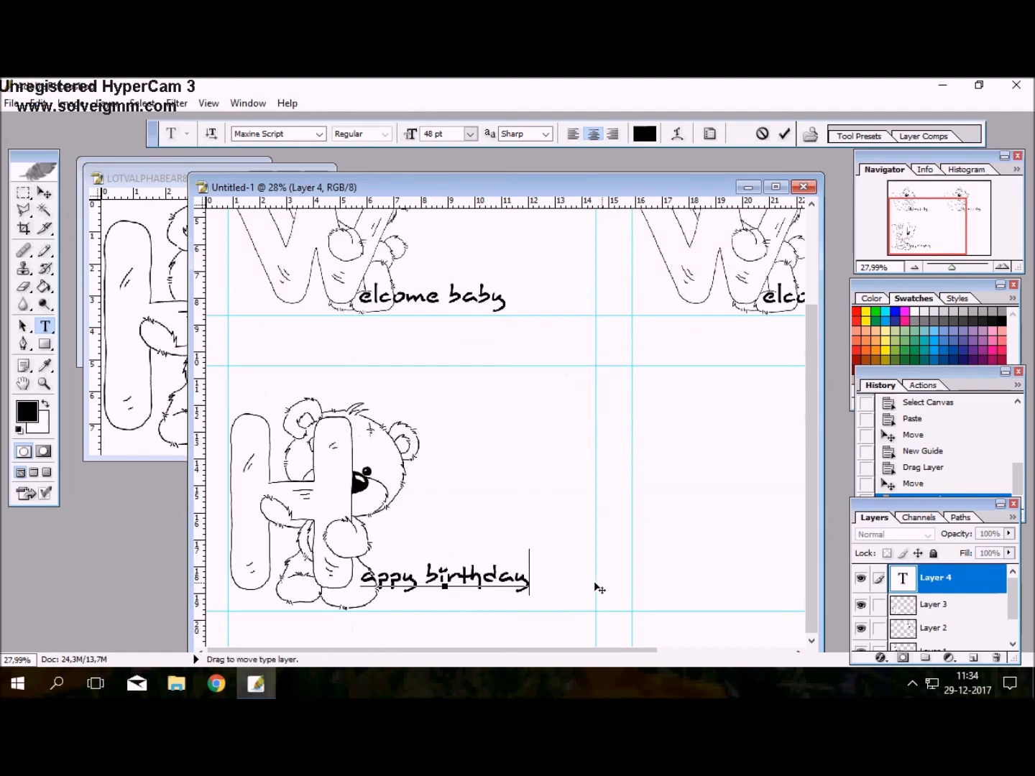
pyautogui.moveTo(368, 604); pyautogui.dragTo(362, 606)
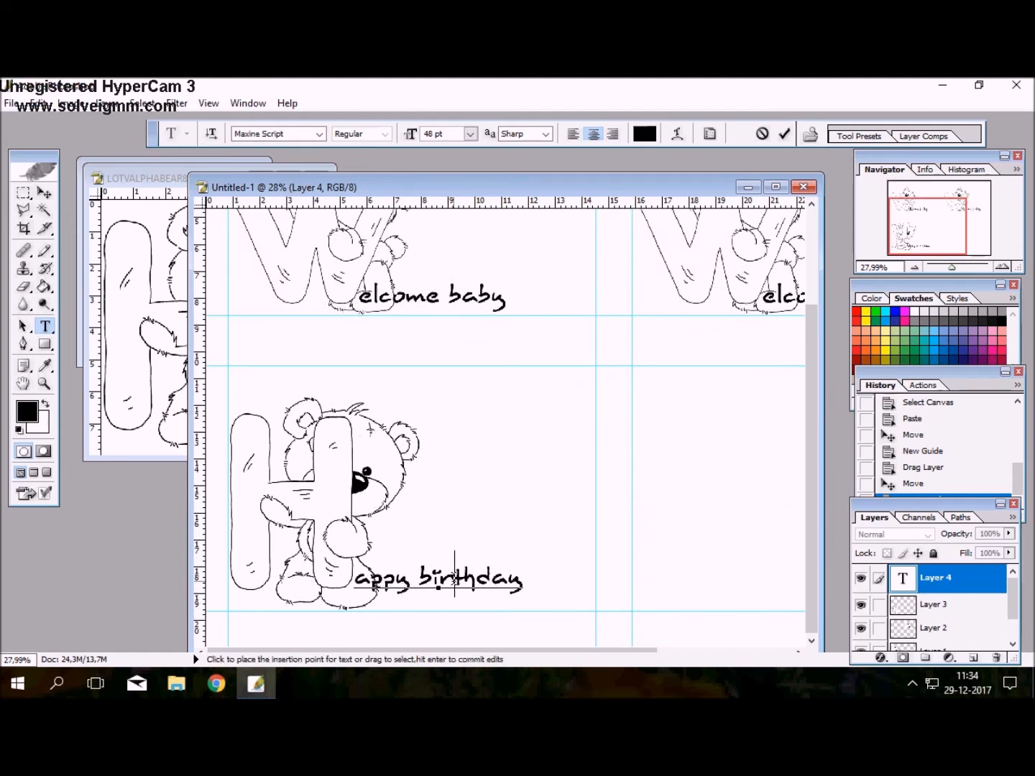
# Change the "appy birthday" text font to Porosa and realign it beside the foot of the H
pyautogui.hotkey('ctrl', 'a')
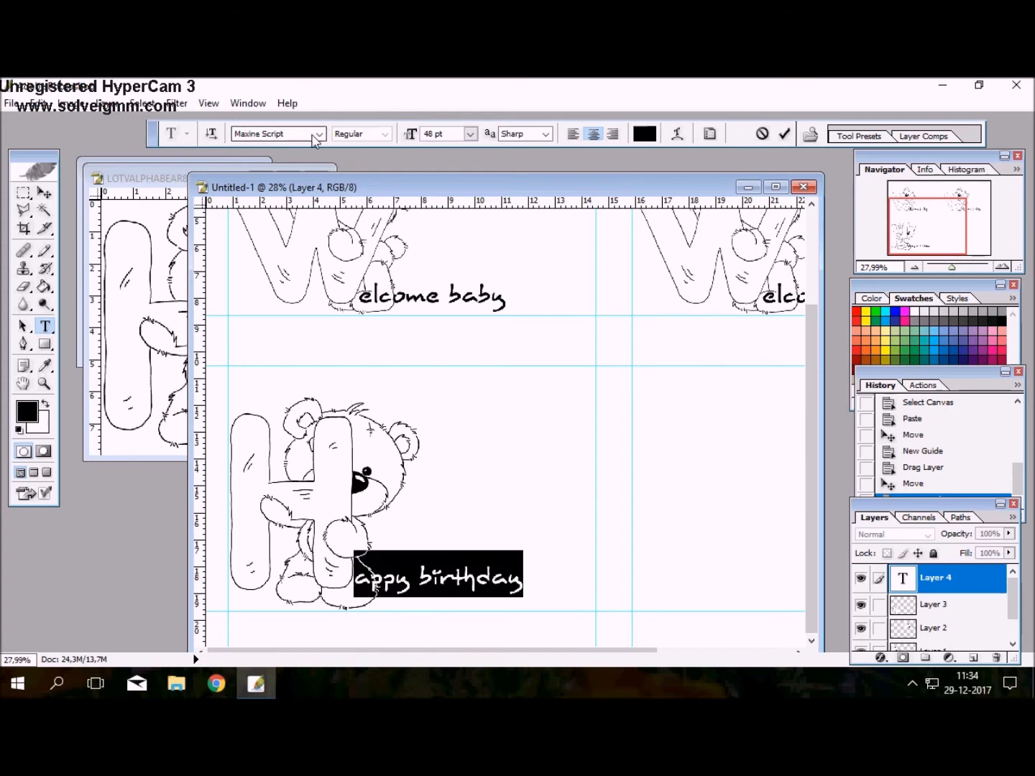
pyautogui.click(318, 133)
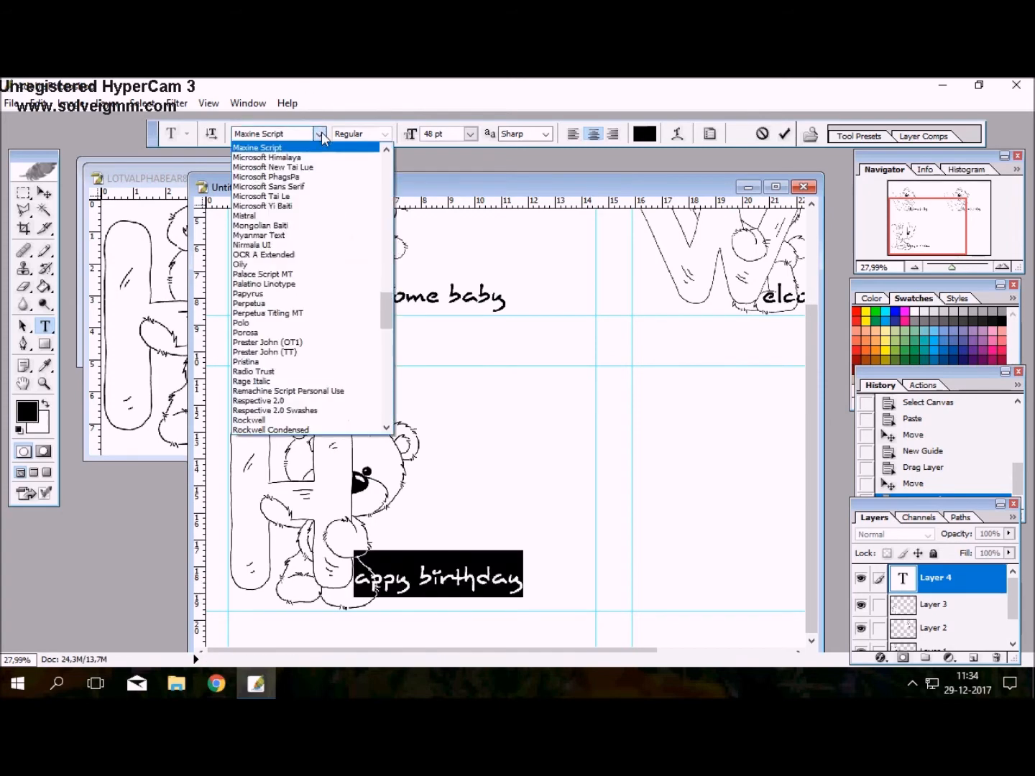
pyautogui.click(302, 334)
pyautogui.moveTo(397, 613); pyautogui.dragTo(432, 619)
pyautogui.click(414, 584)
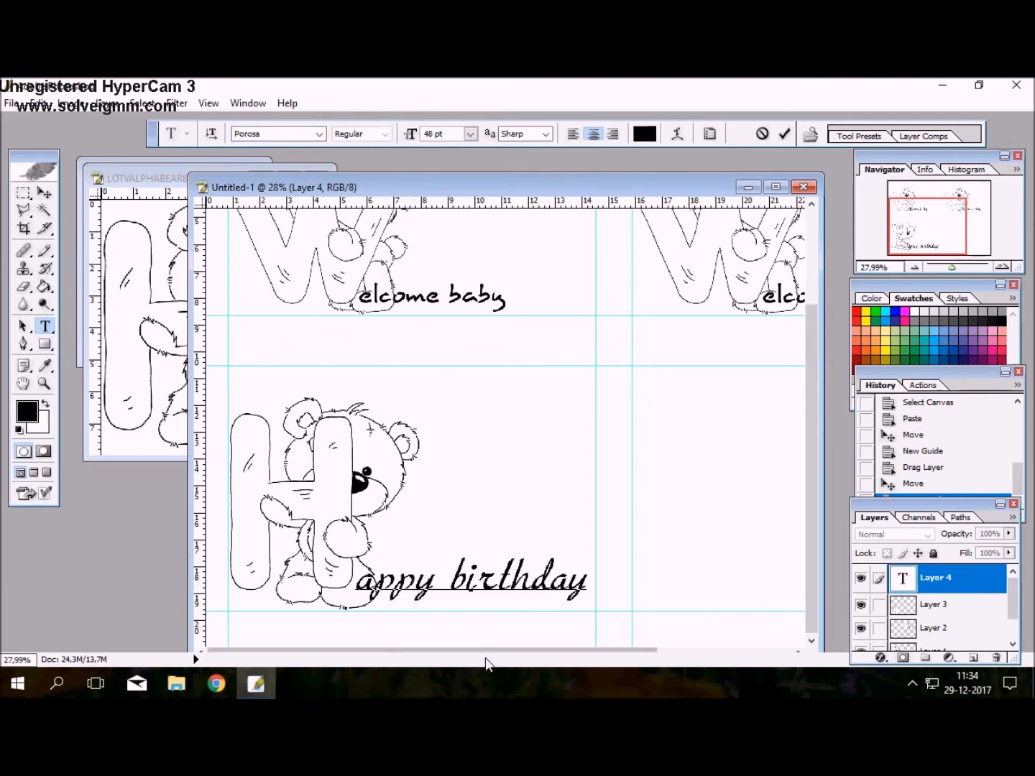
pyautogui.moveTo(434, 625); pyautogui.dragTo(425, 618)
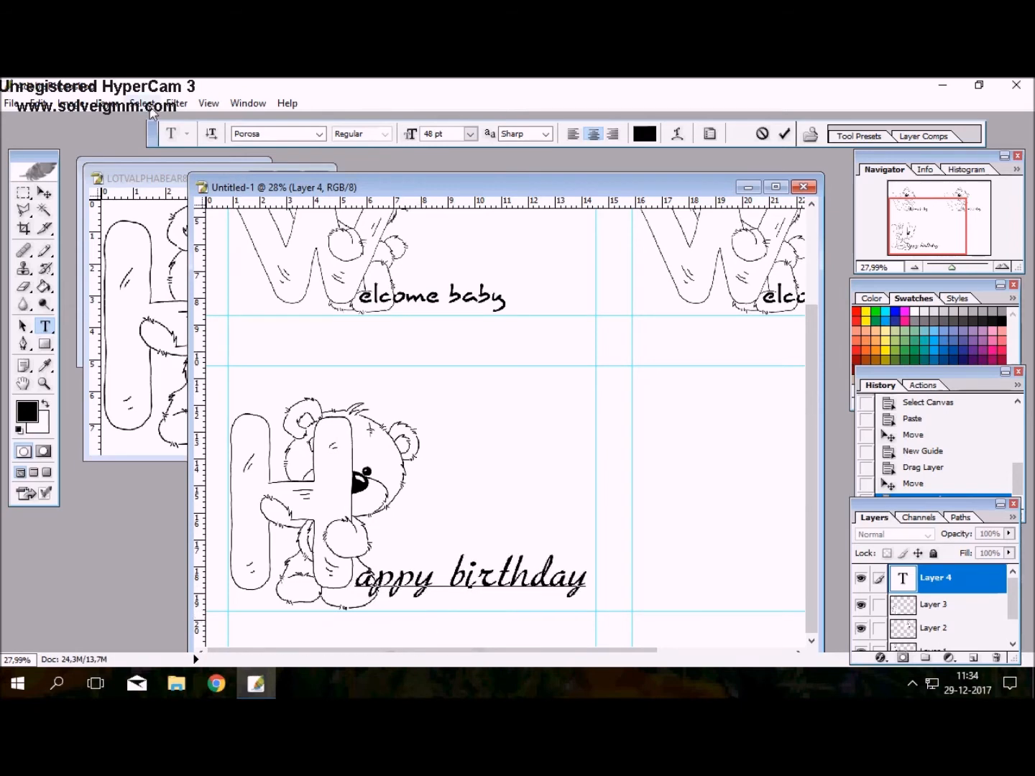
# Finish the text and merge the "appy birthday" layer down into the H bear layer
pyautogui.click(935, 605)
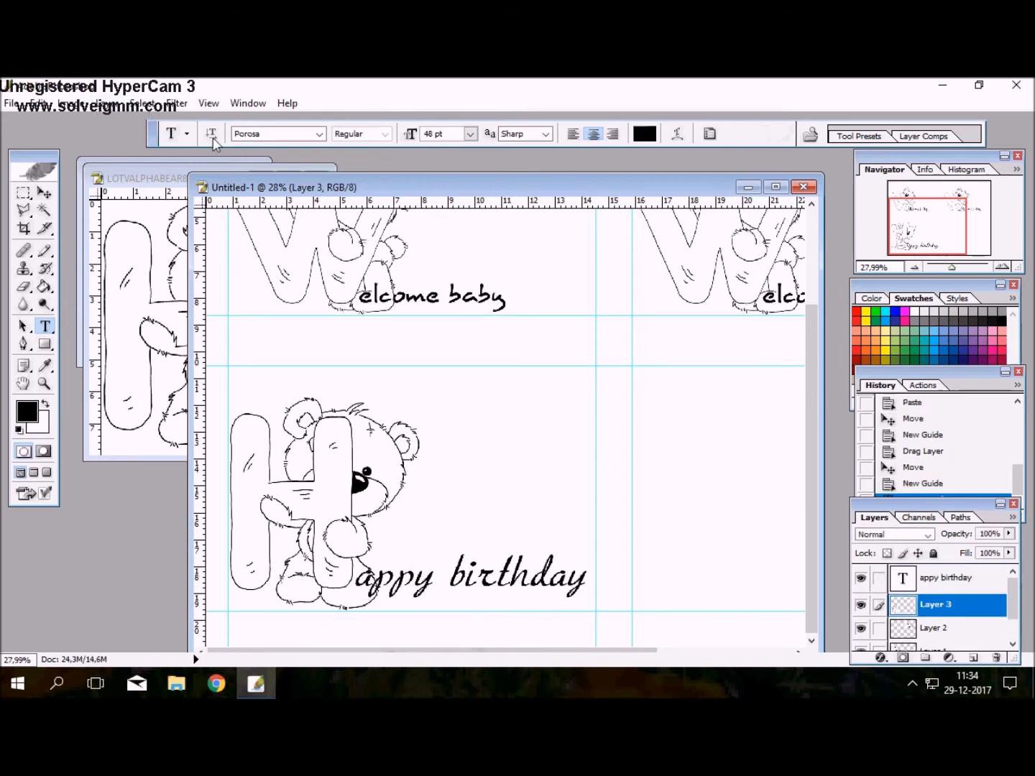
pyautogui.click(117, 104)
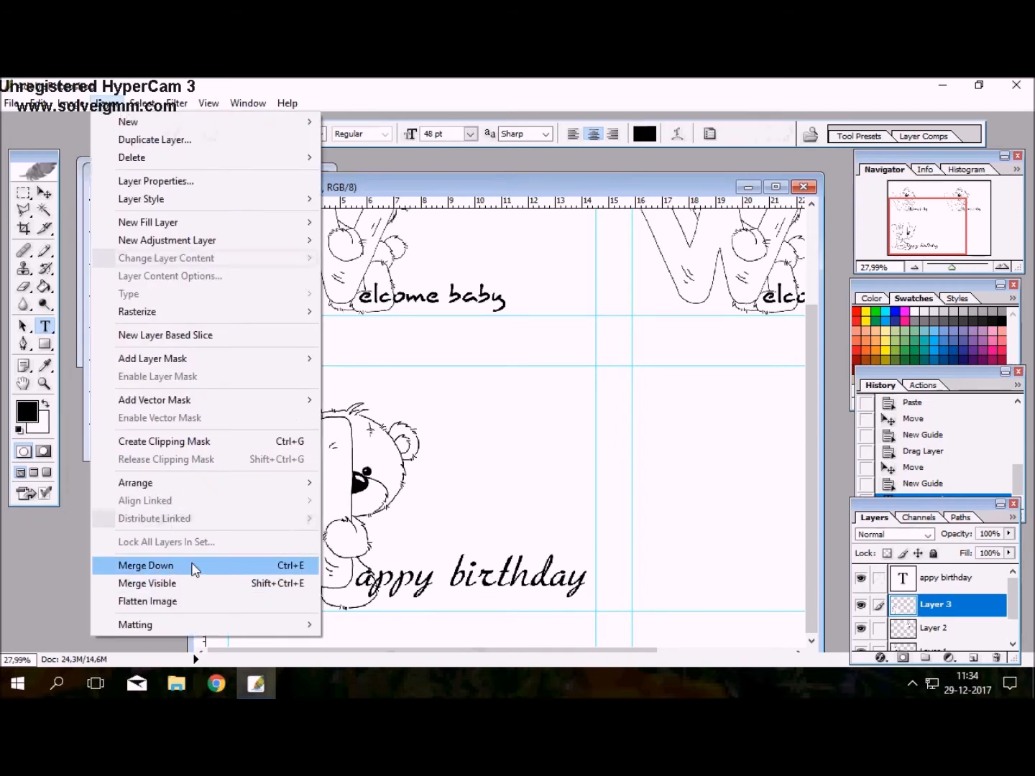
pyautogui.click(951, 578)
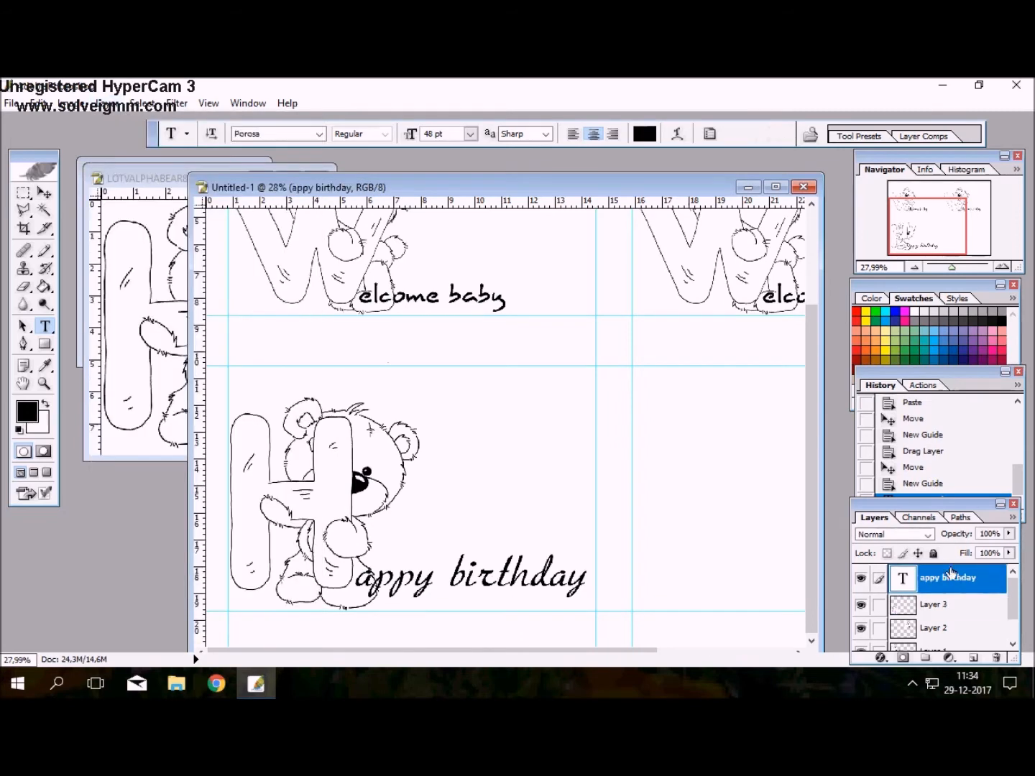
pyautogui.click(108, 103)
pyautogui.click(130, 565)
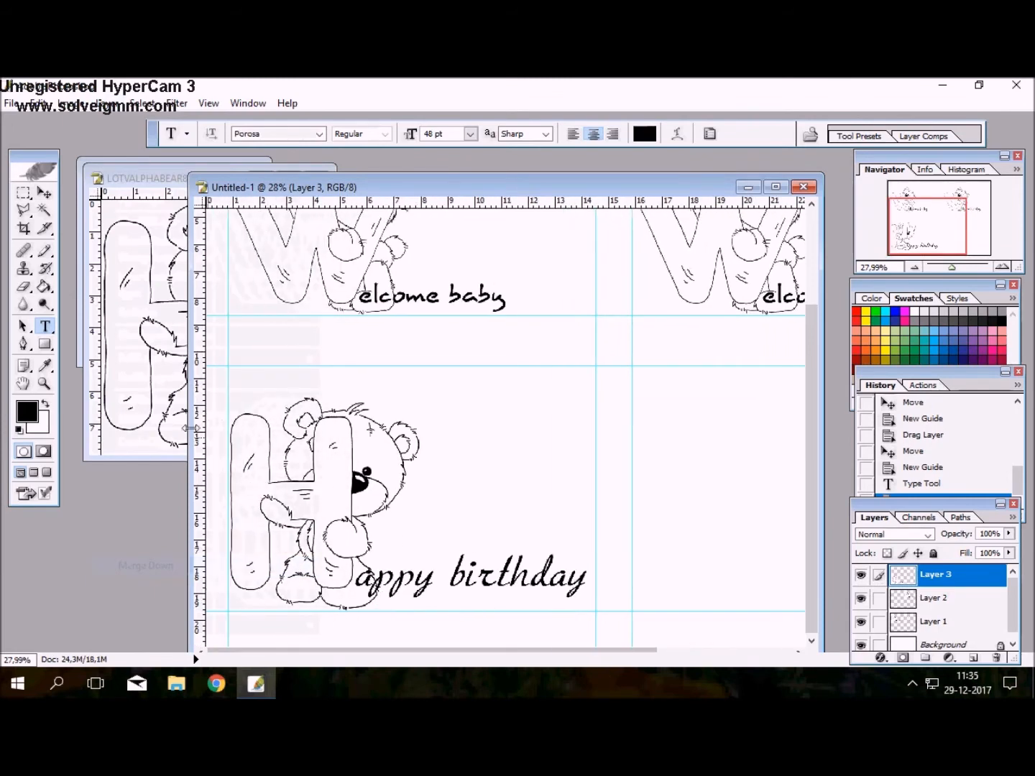
# Duplicate the merged H bear and "appy birthday" artwork and place the copy in the page's lower-right quarter
pyautogui.hotkey('ctrl', 'a')
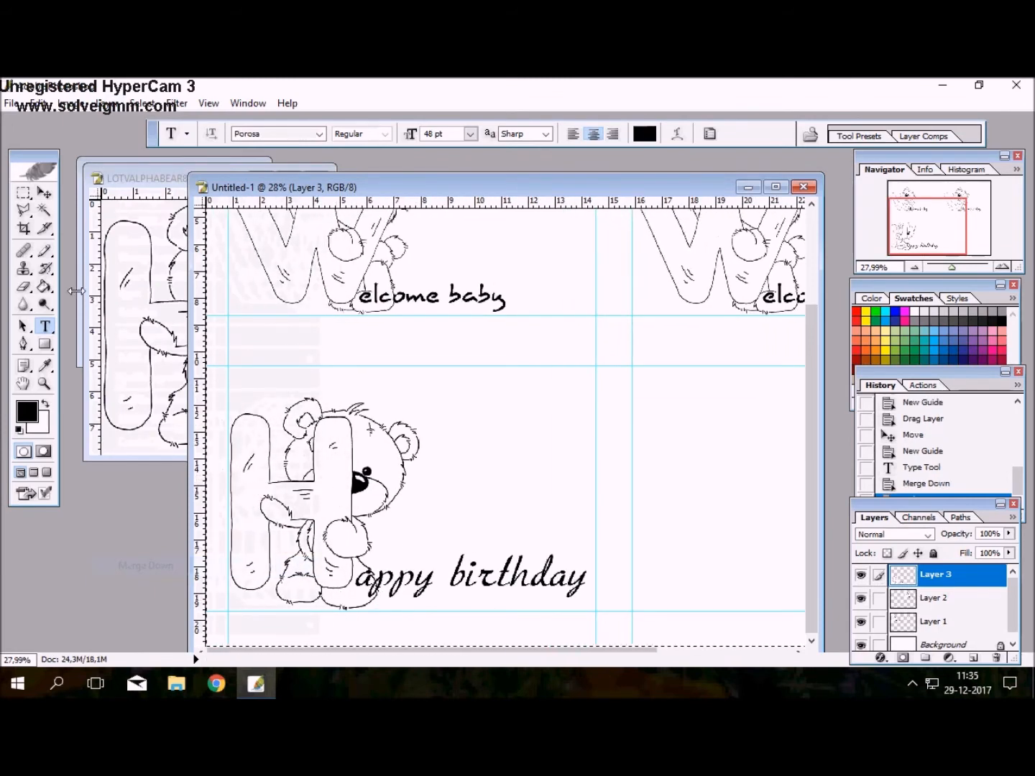
pyautogui.hotkey('ctrl', 'c')
pyautogui.hotkey('ctrl', 'v')
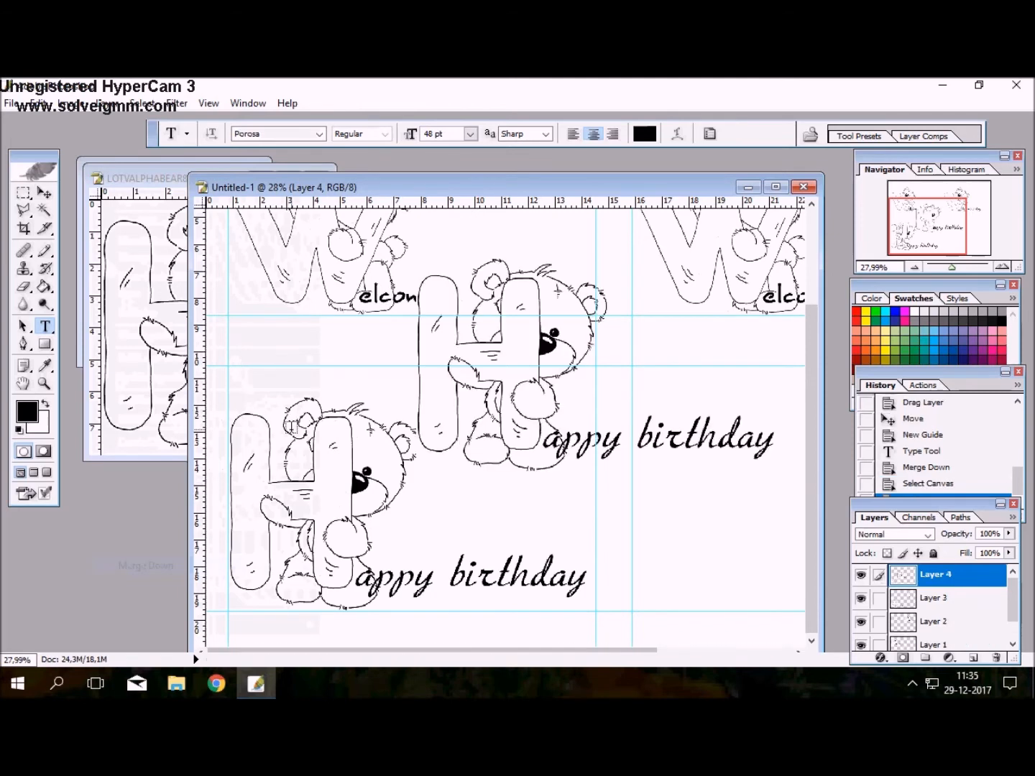
pyautogui.click(44, 193)
pyautogui.moveTo(508, 187); pyautogui.dragTo(392, 143)
pyautogui.click(946, 268)
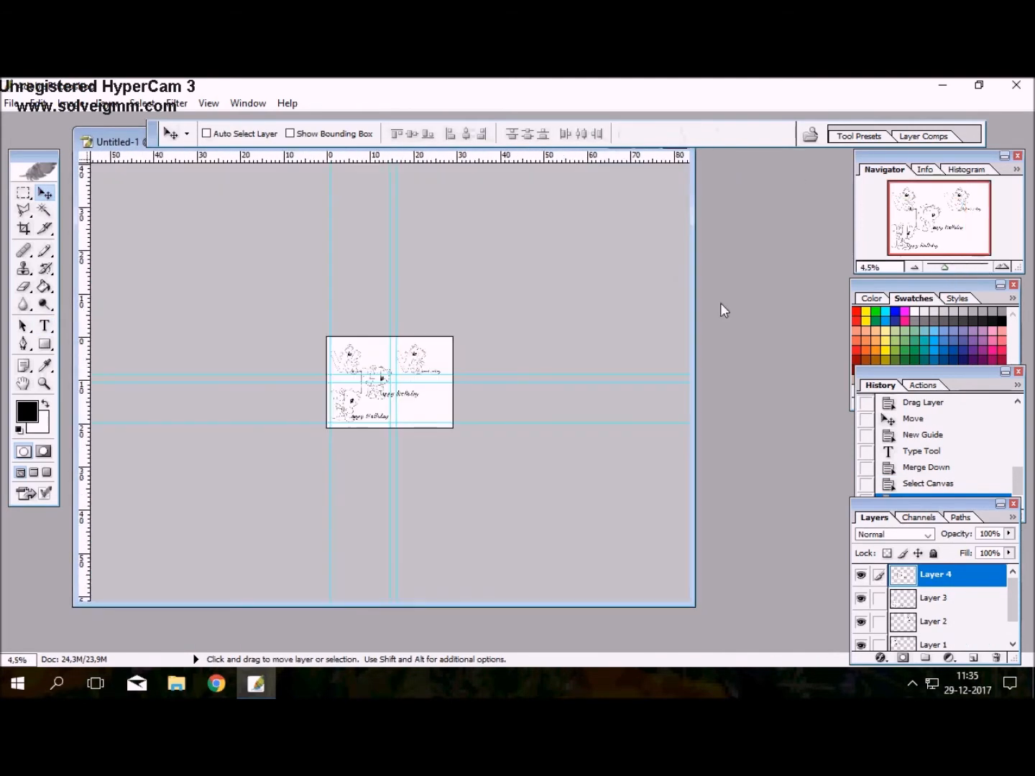
pyautogui.scroll(5, 490, 383)
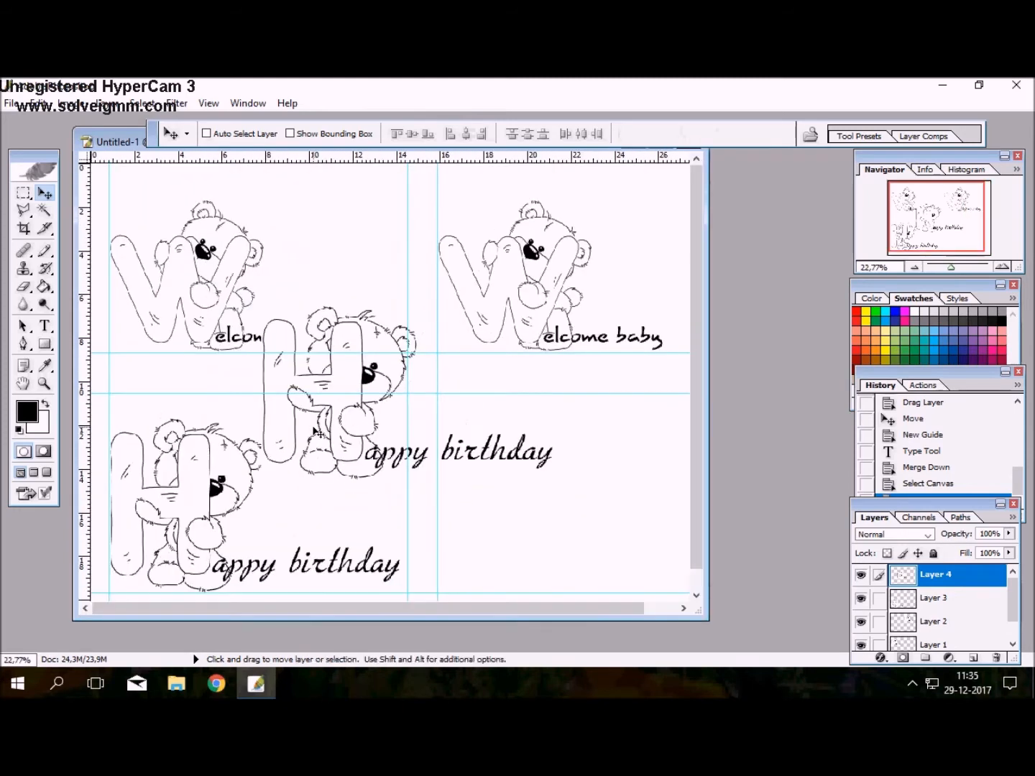
pyautogui.moveTo(324, 454); pyautogui.dragTo(498, 573)
pyautogui.moveTo(700, 613); pyautogui.dragTo(826, 649)
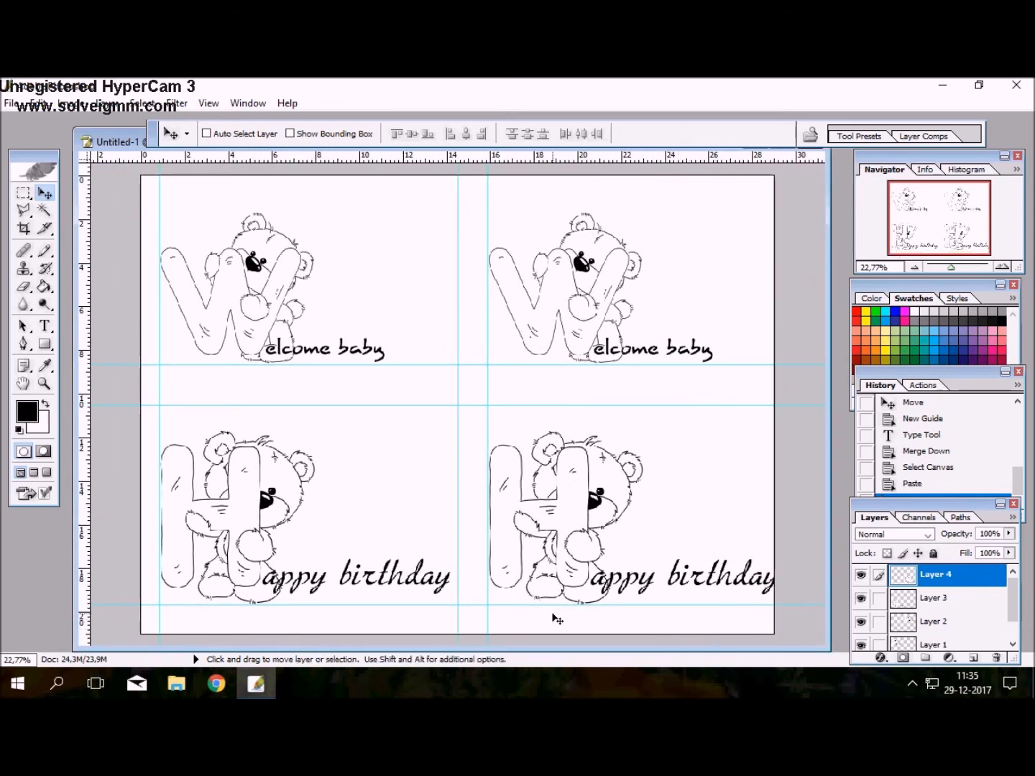
# Move the right-hand column's vertical guide to about 15 cm and align the H bear copy's left edge with it
pyautogui.moveTo(487, 619); pyautogui.dragTo(469, 619)
pyautogui.moveTo(561, 578); pyautogui.dragTo(552, 577)
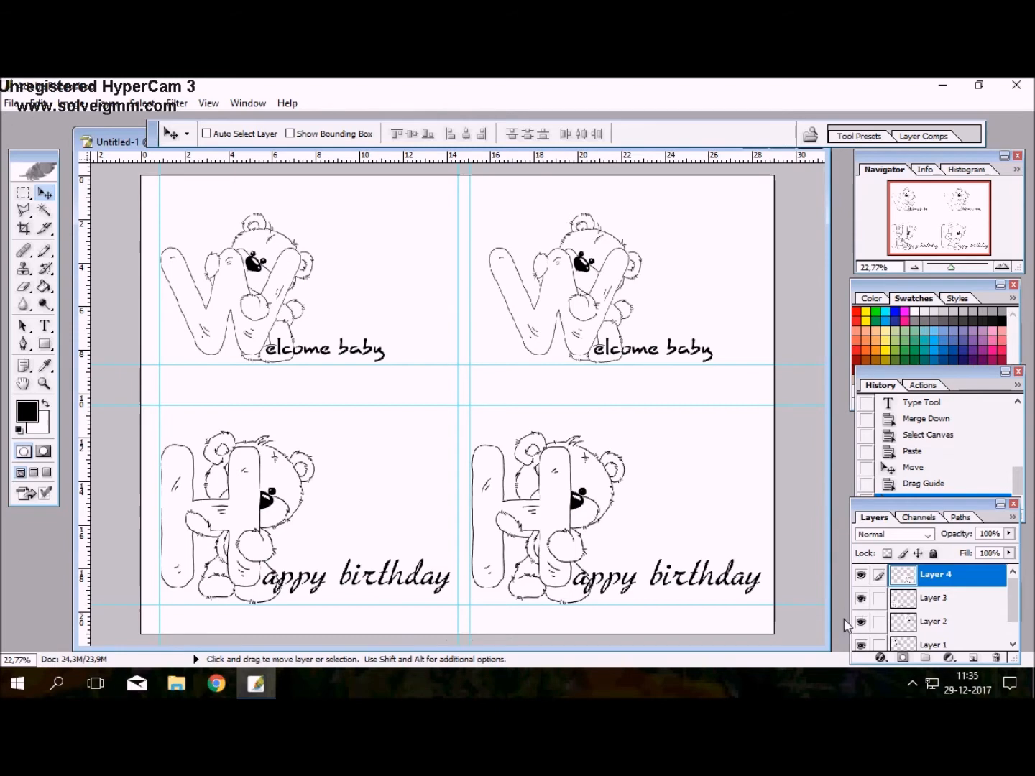
# Flatten the image and rotate the canvas 90° clockwise
pyautogui.click(113, 102)
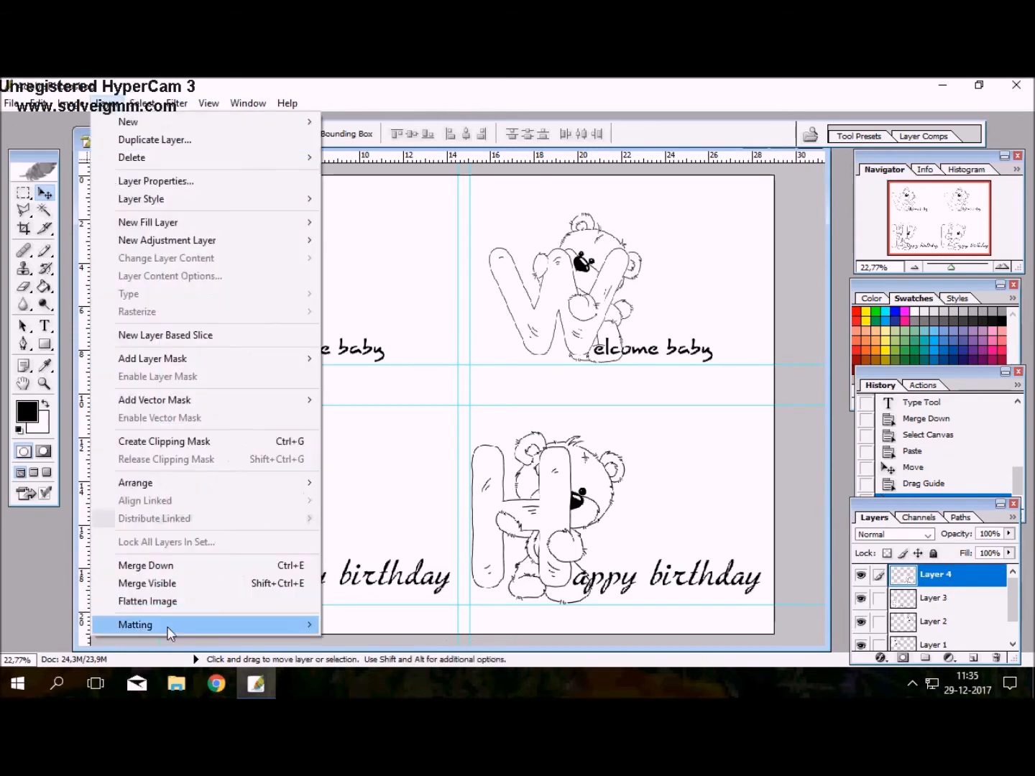
pyautogui.click(172, 601)
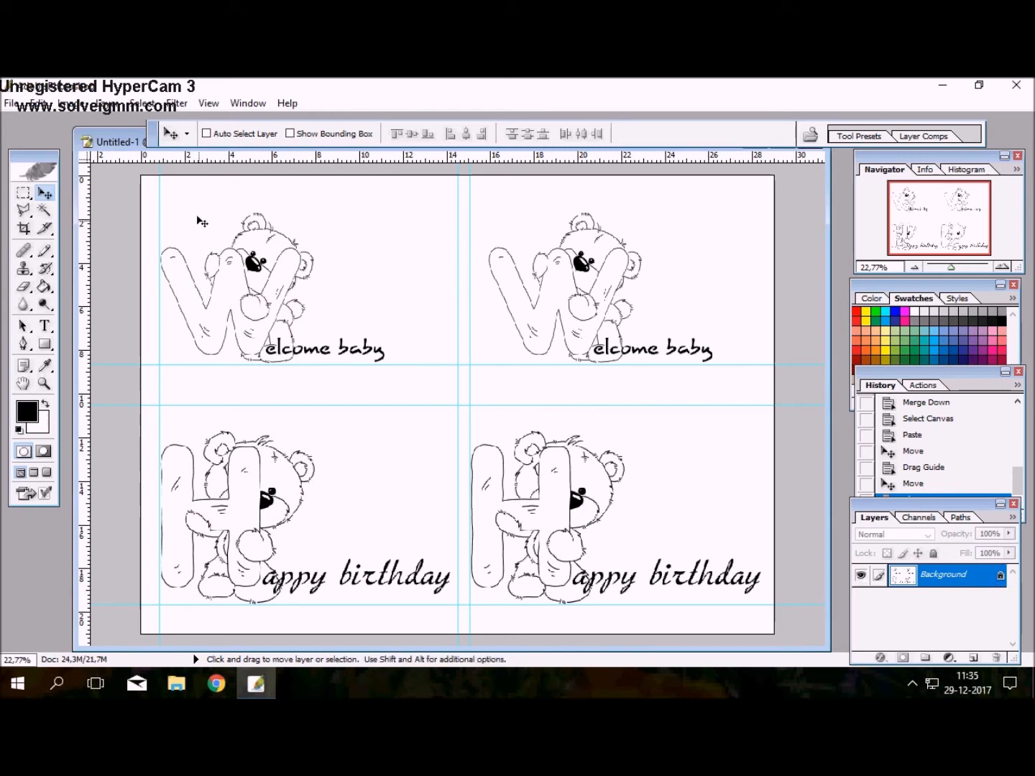
pyautogui.click(70, 104)
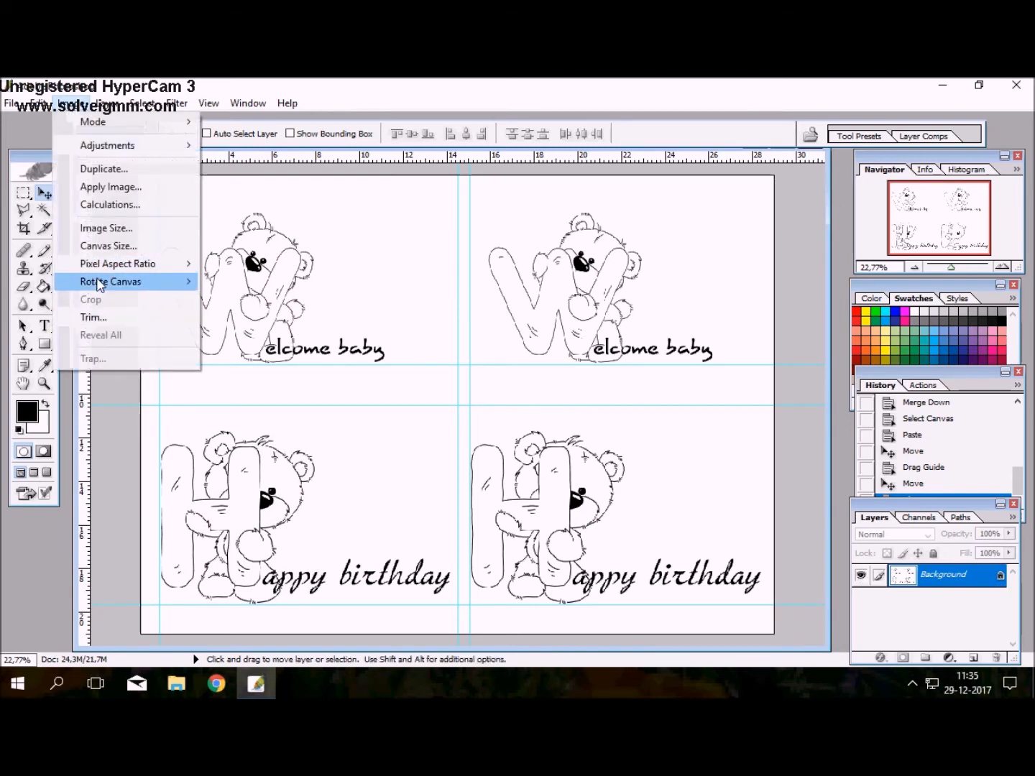
pyautogui.moveTo(108, 282)
pyautogui.click(229, 298)
pyautogui.click(12, 103)
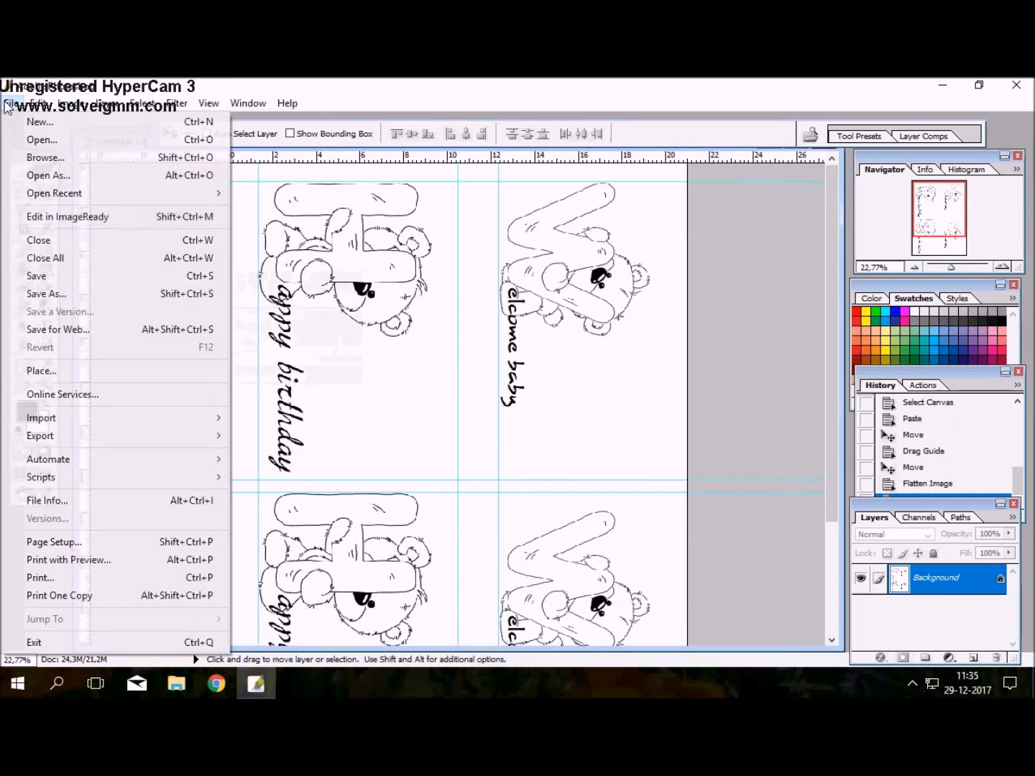
pyautogui.click(70, 576)
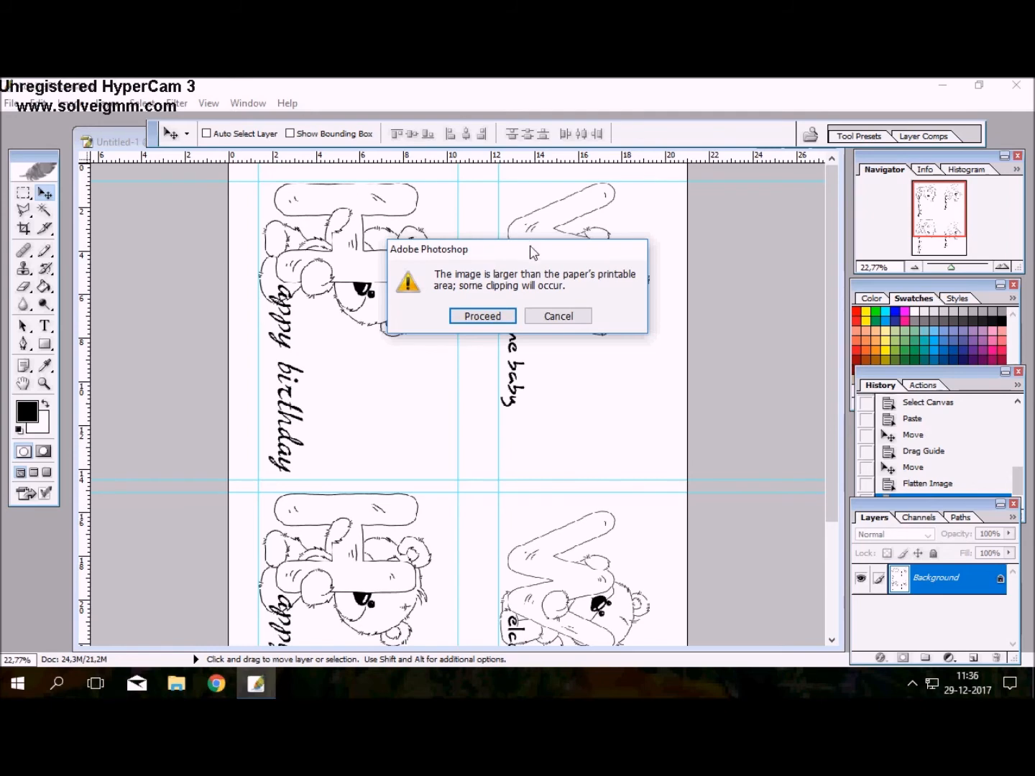
pyautogui.click(498, 317)
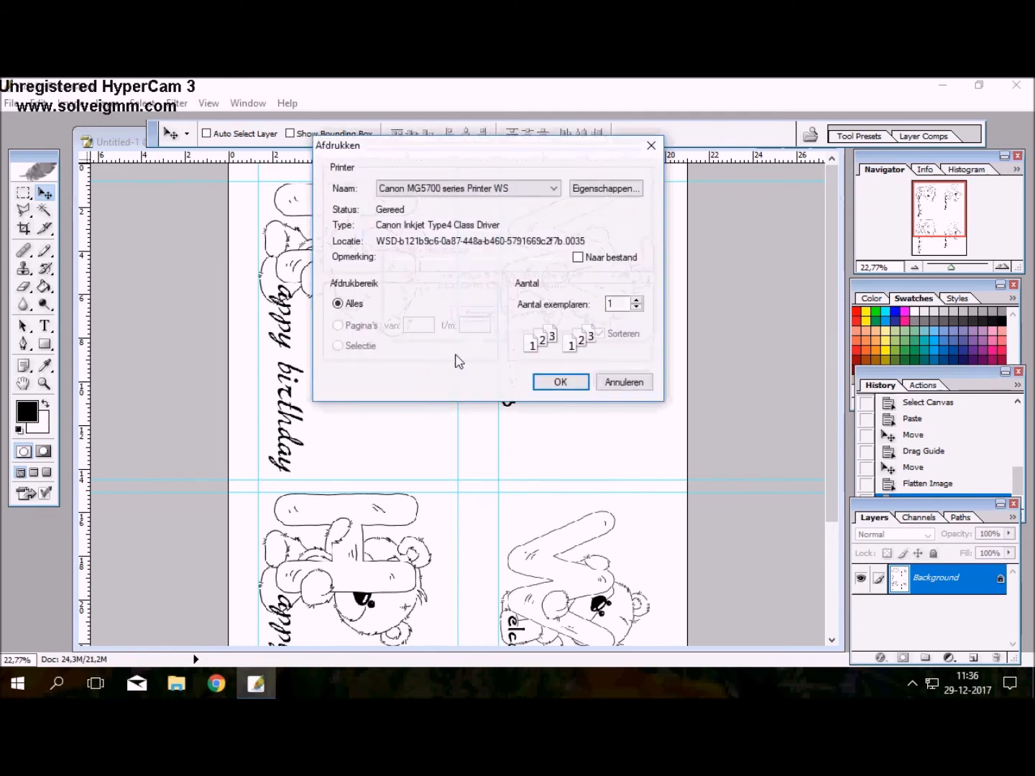
pyautogui.click(622, 383)
# Check the print preview and print one centred copy of the sheet at 100% on the Canon MG5700 series printer
pyautogui.click(11, 102)
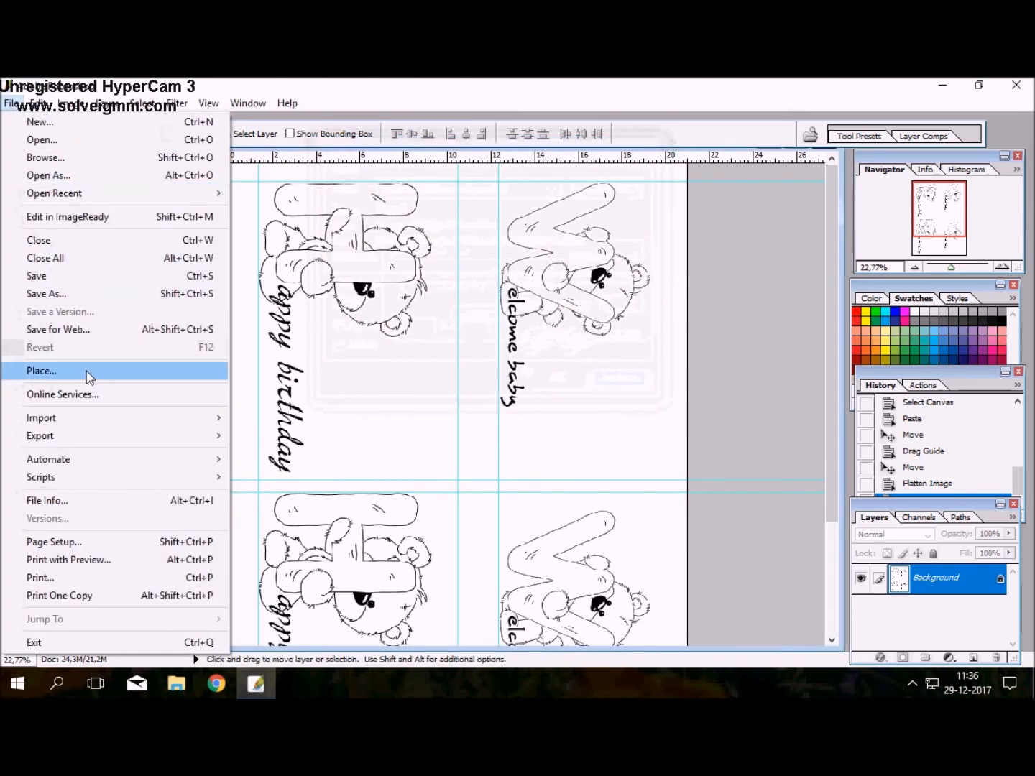
pyautogui.click(97, 560)
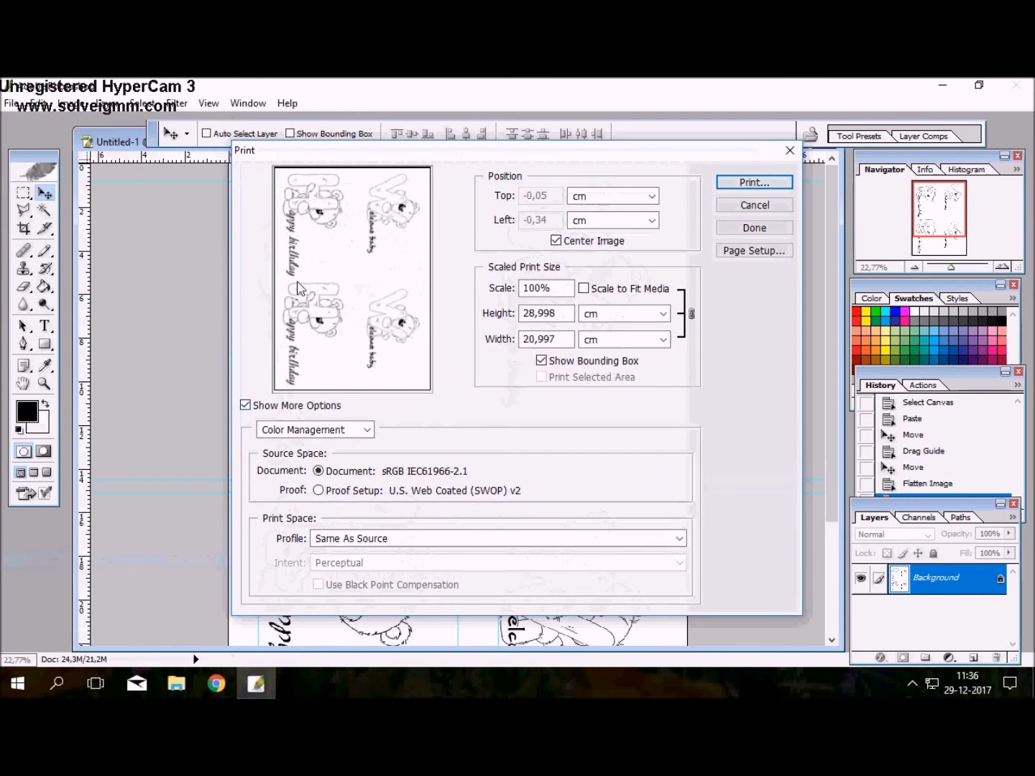
pyautogui.click(752, 182)
pyautogui.click(492, 317)
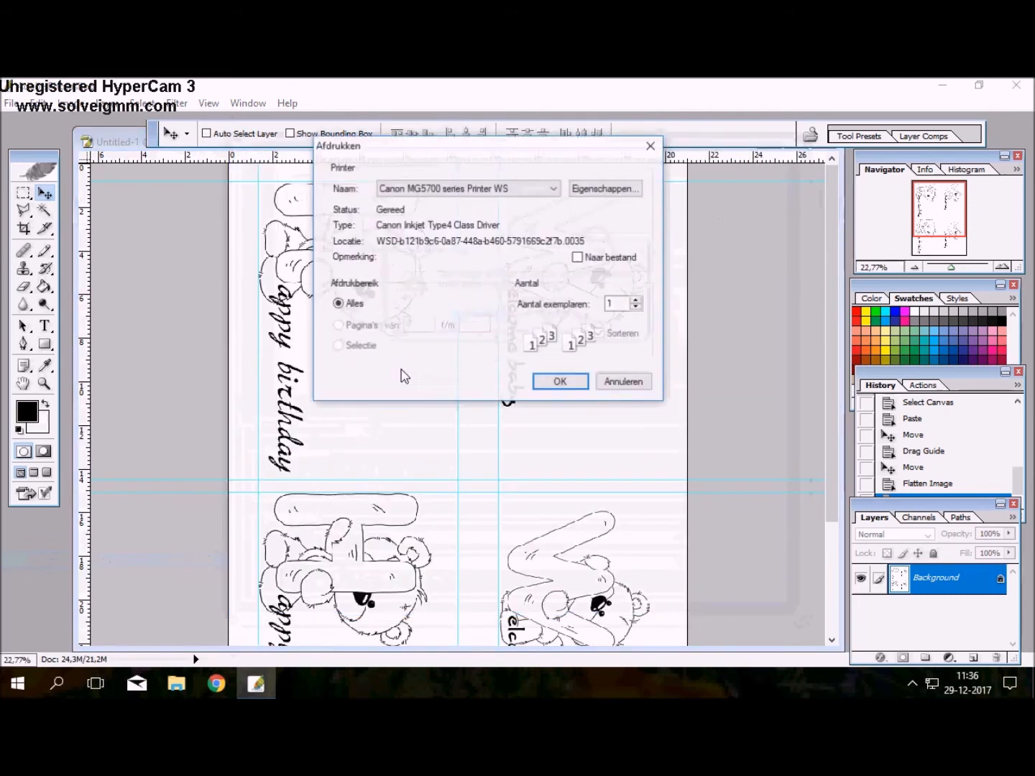
pyautogui.click(534, 384)
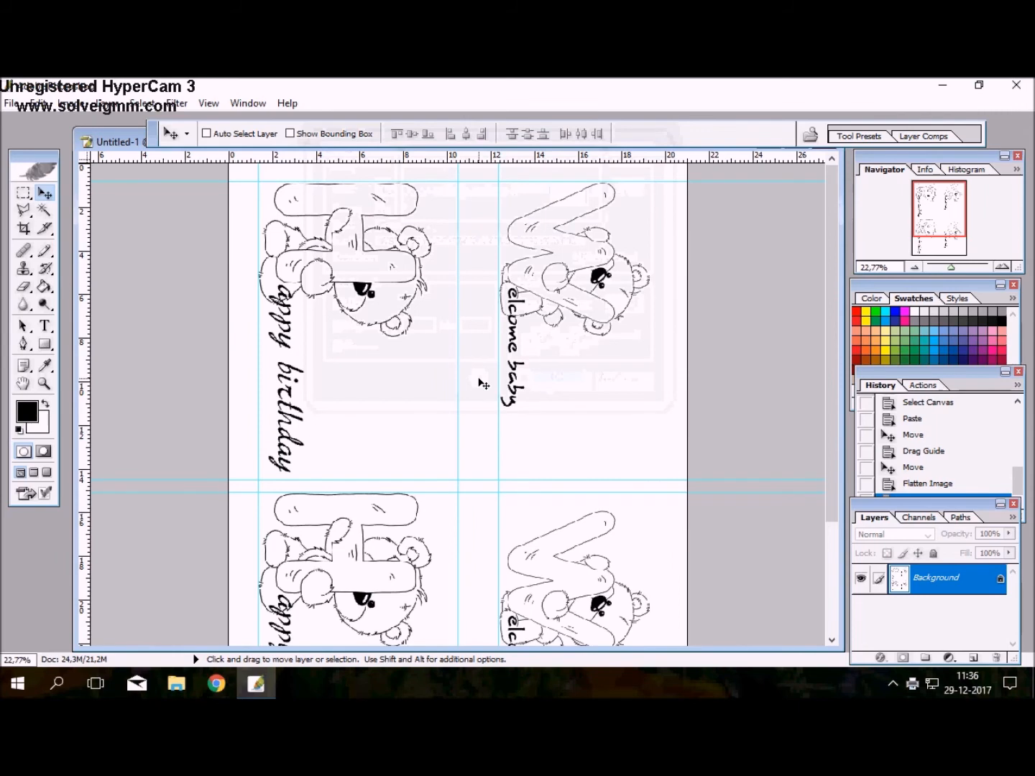
# Save the sheet as a JPEG named welcomebaby-happybirthdayA4 in the lili of the valley folder at maximum quality 12
pyautogui.click(10, 105)
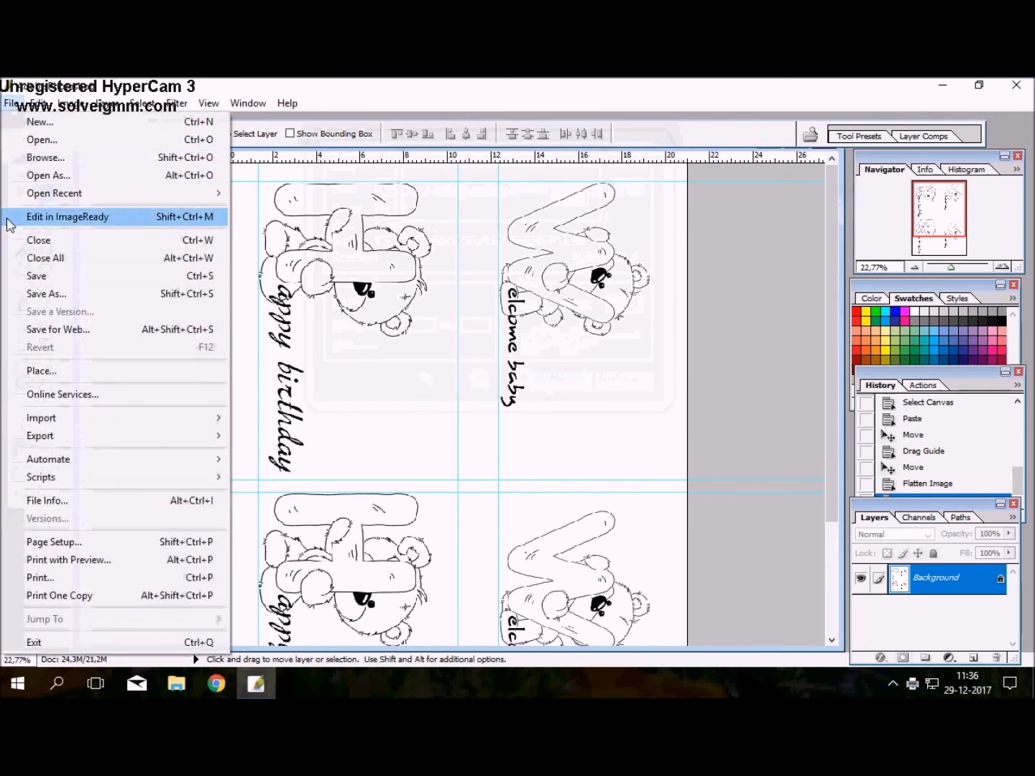
pyautogui.click(18, 300)
pyautogui.write('hap')
pyautogui.write('come baby happ')
pyautogui.write('ybirthd')
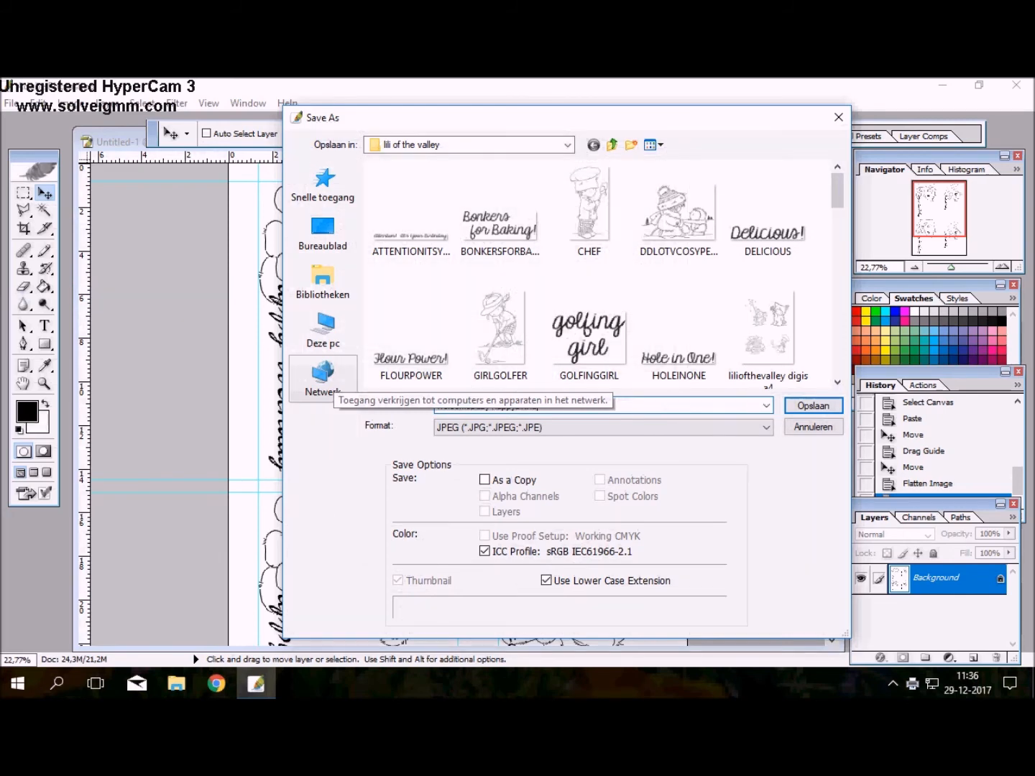
pyautogui.write('ay')
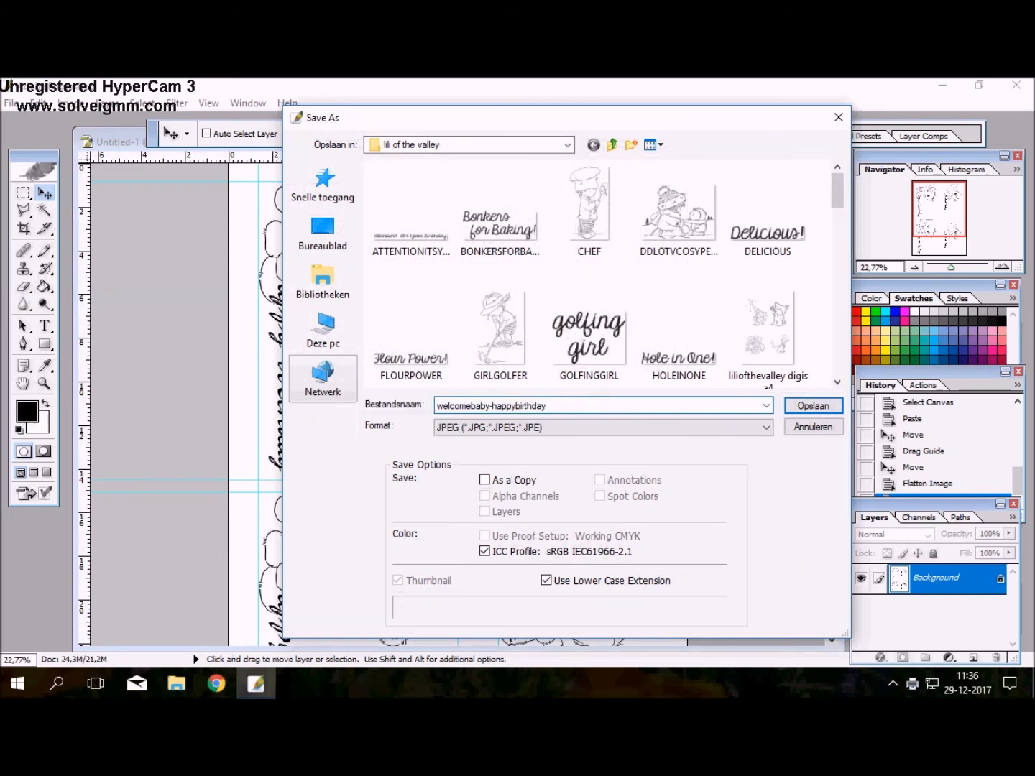
pyautogui.write('A4')
pyautogui.press('Return')
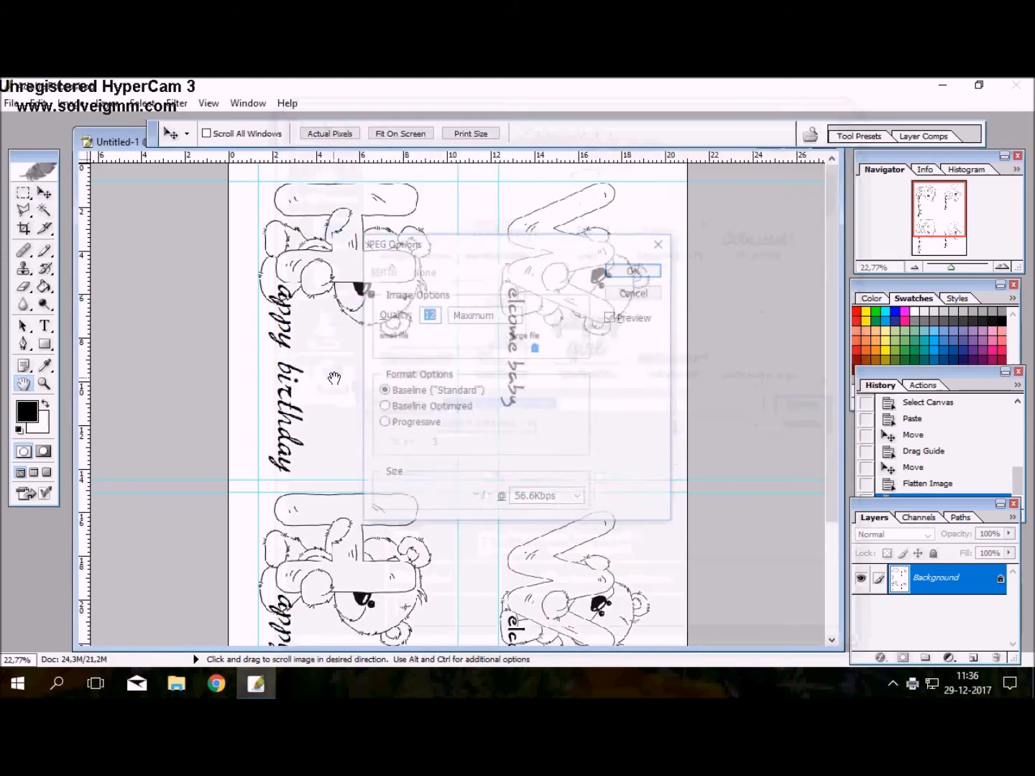
pyautogui.press('Return')
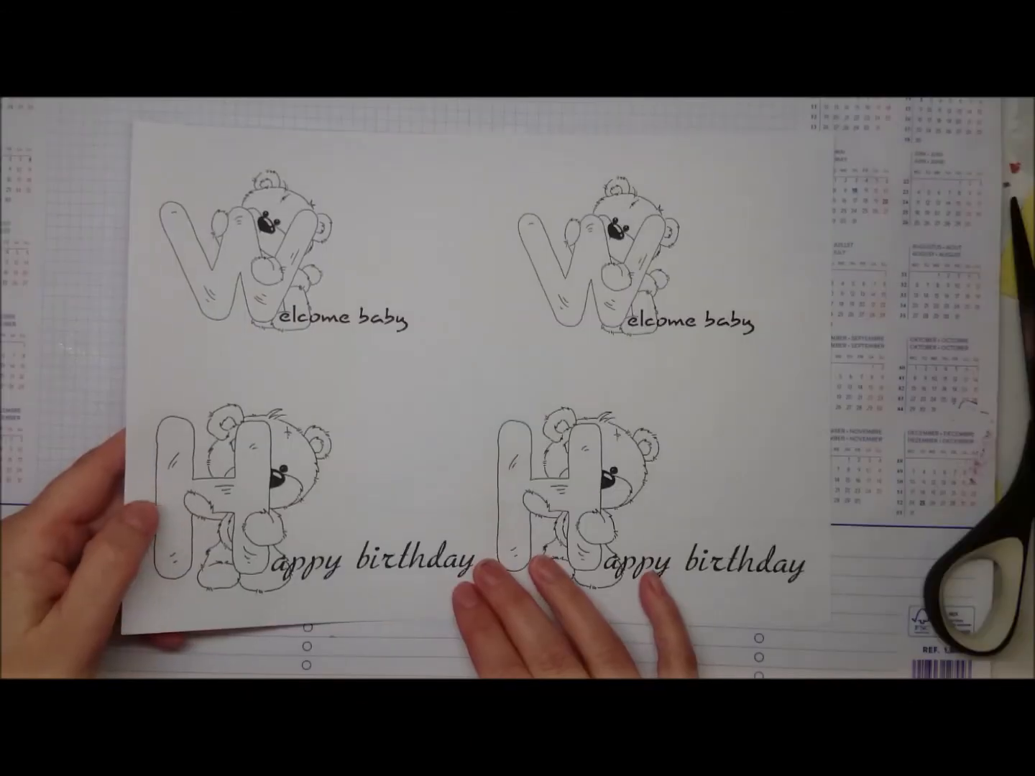